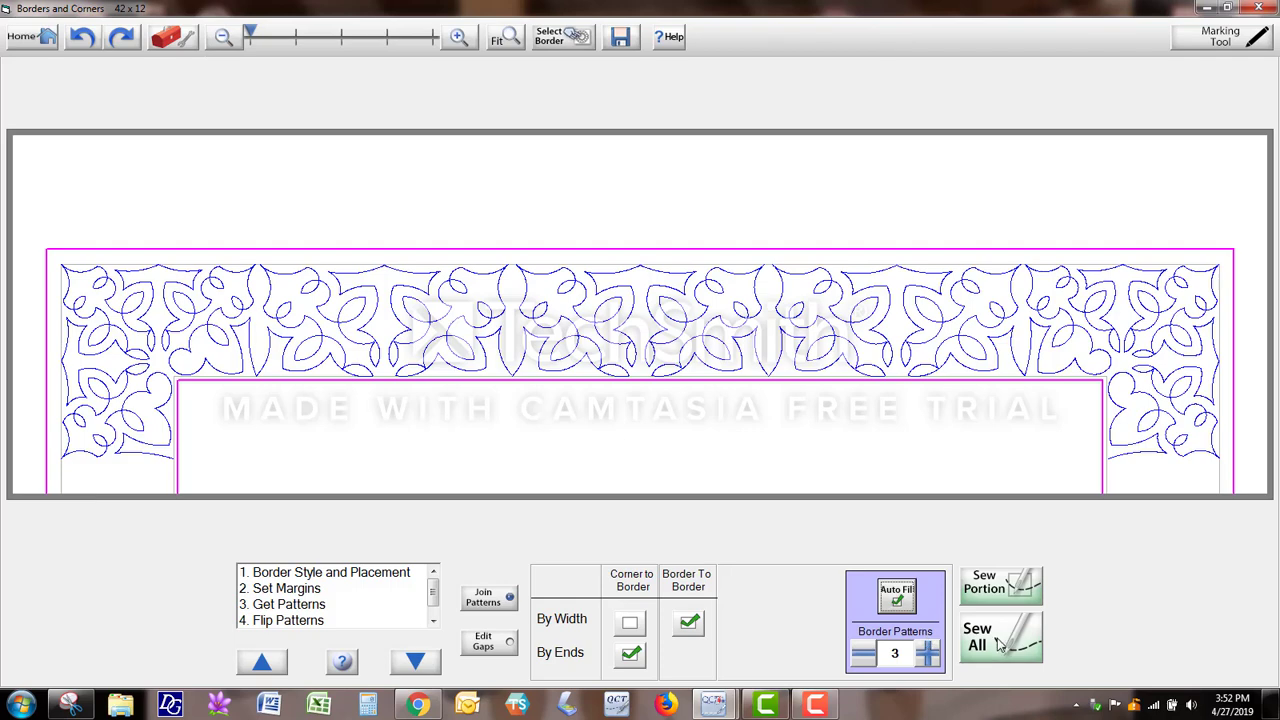
Send the top Borders and Corners pattern to the quilting interface with Sew All.
left_click(994, 646)
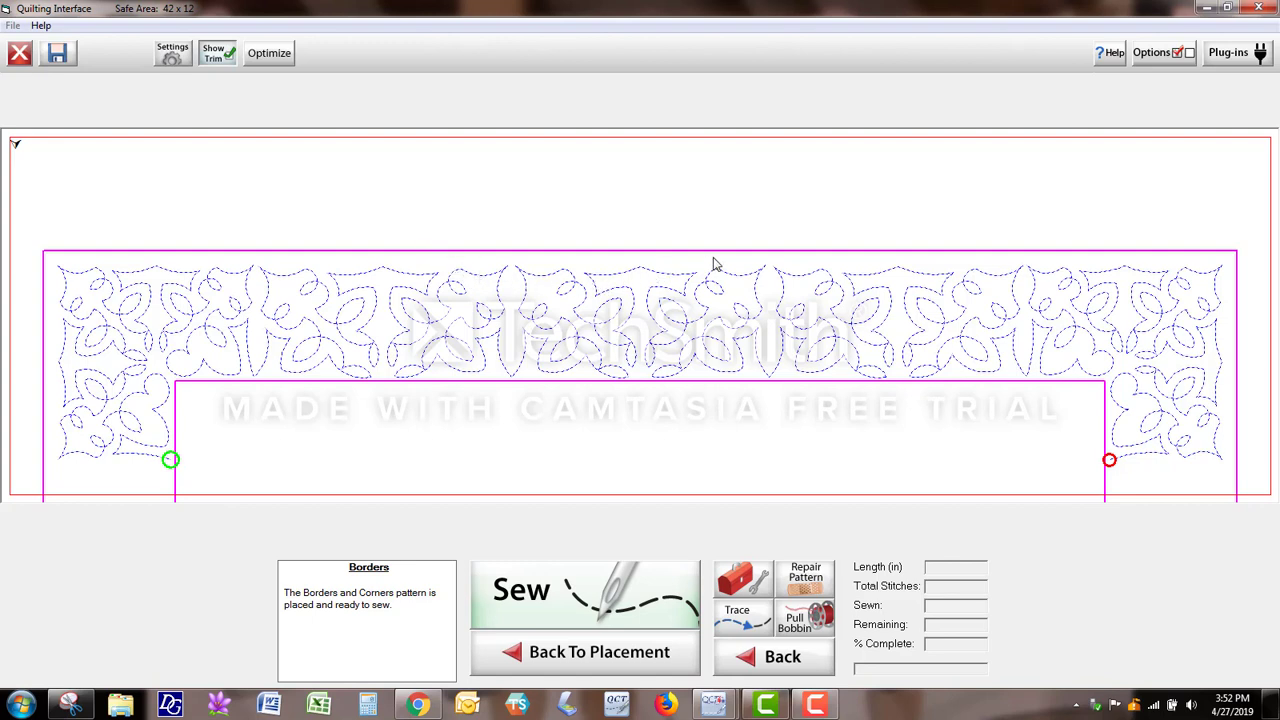
Launch the Fabric Comp plug-in on the placed top border pattern.
left_click(1236, 57)
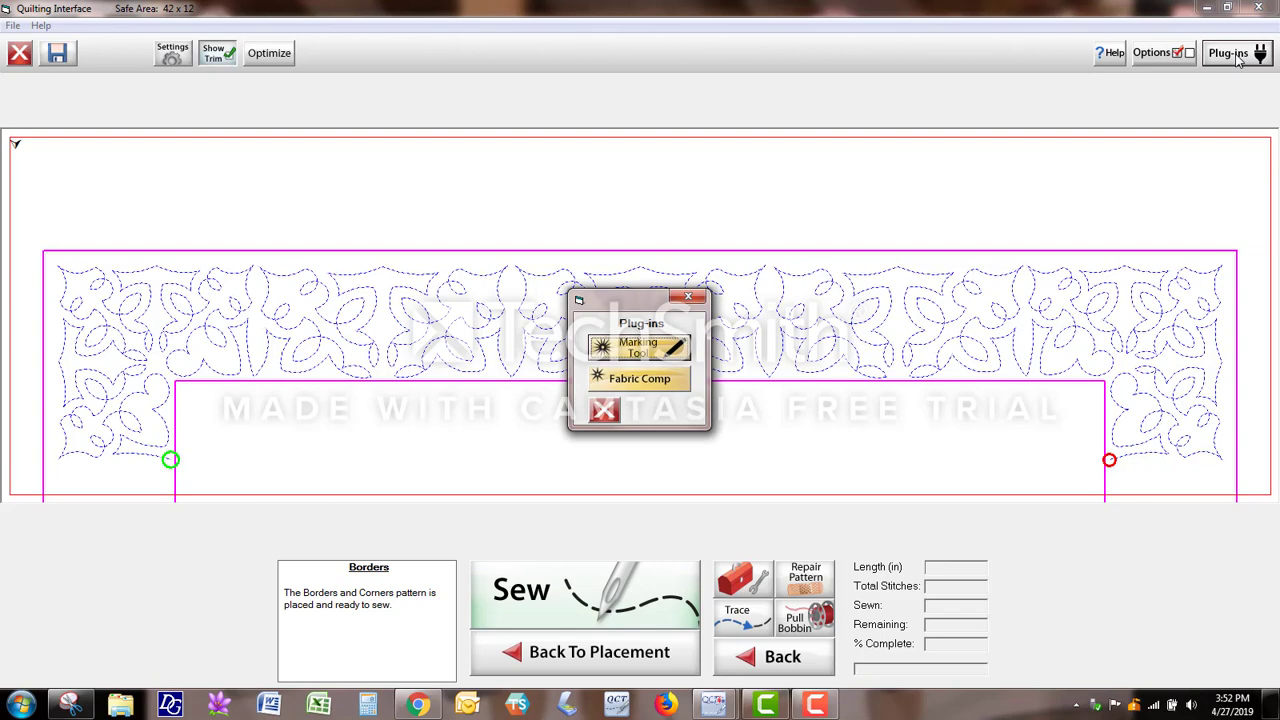
left_click(637, 383)
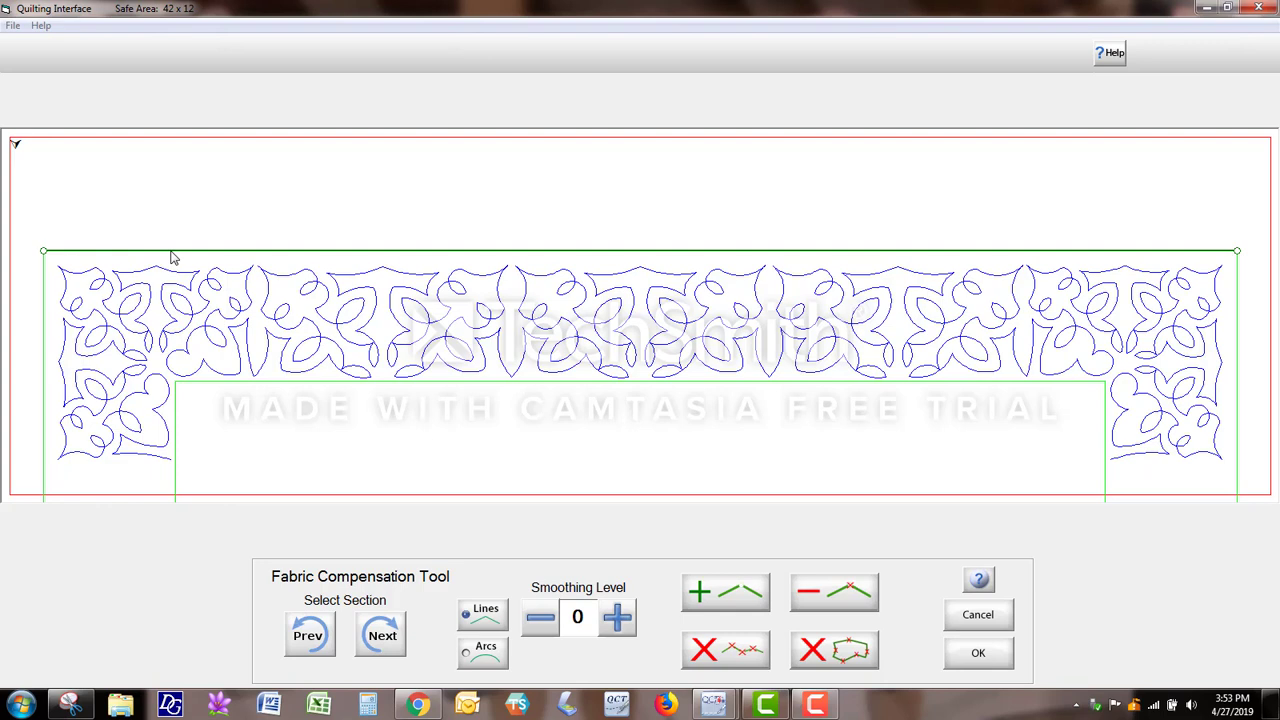
Add six points along the outer top compensation line so it dips to follow the fabric.
left_click(284, 257)
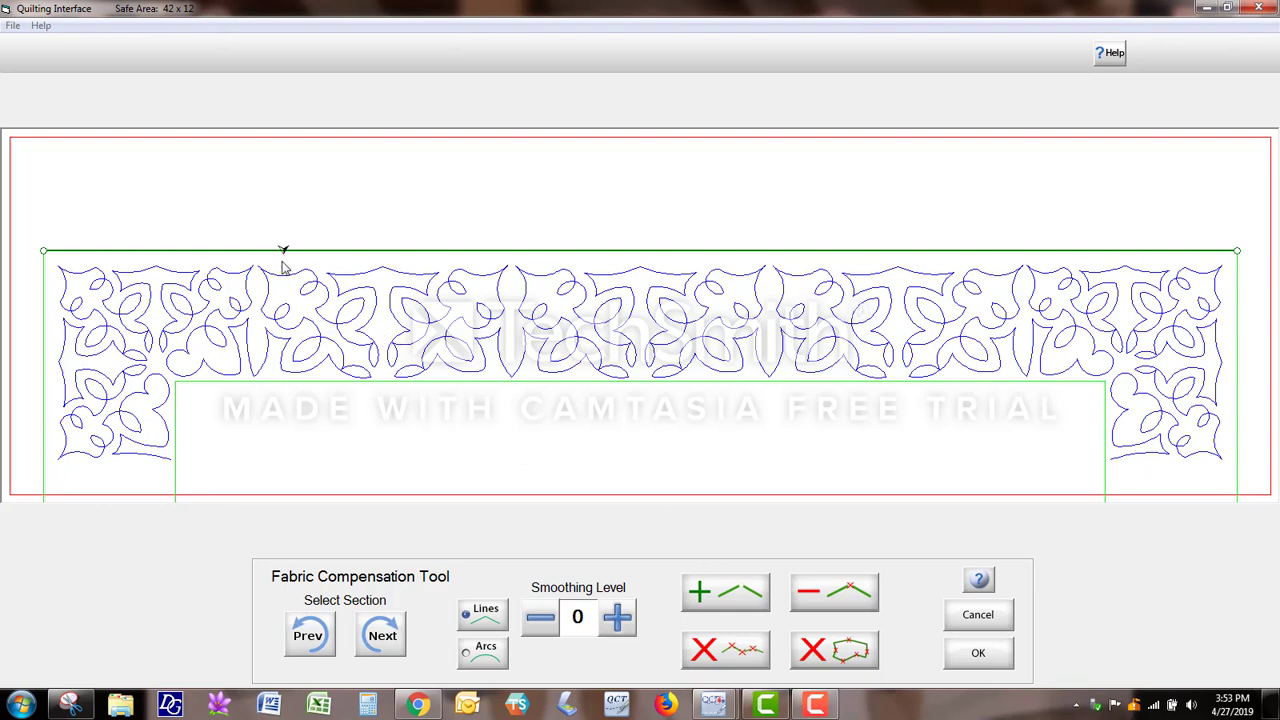
left_click(737, 598)
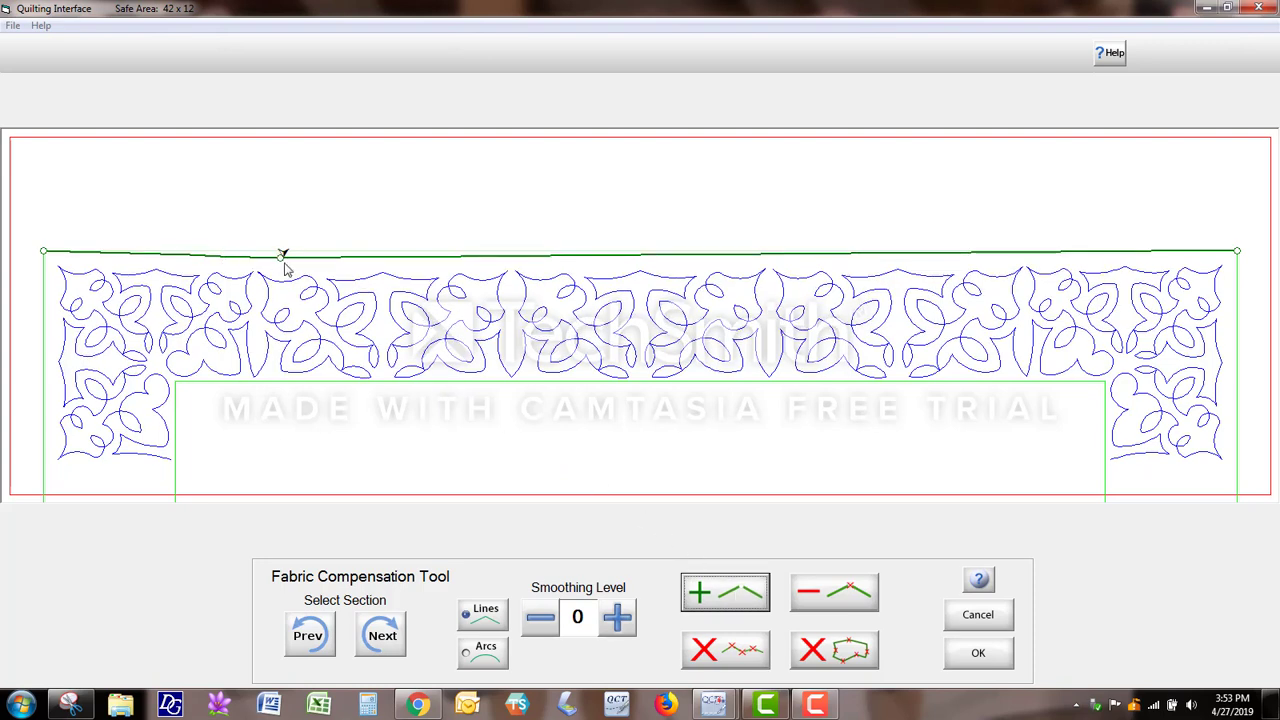
left_click(424, 266)
left_click(737, 596)
left_click(568, 270)
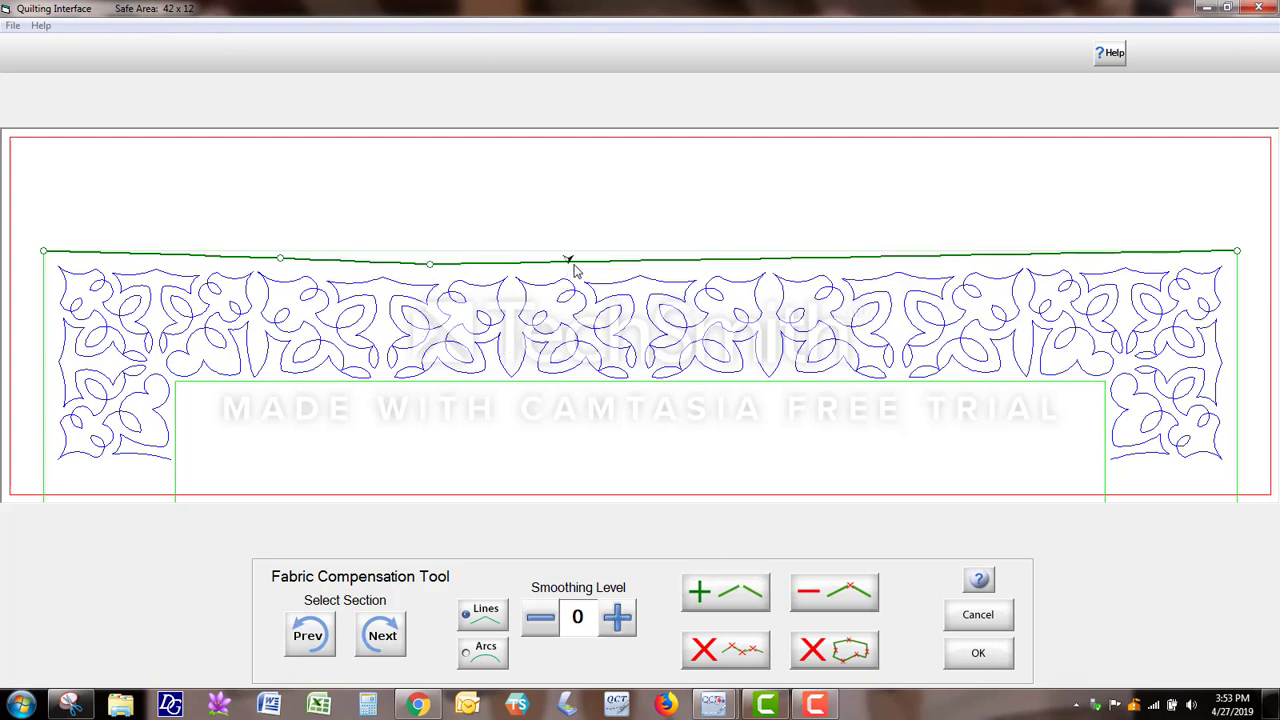
left_click(745, 605)
left_click(757, 268)
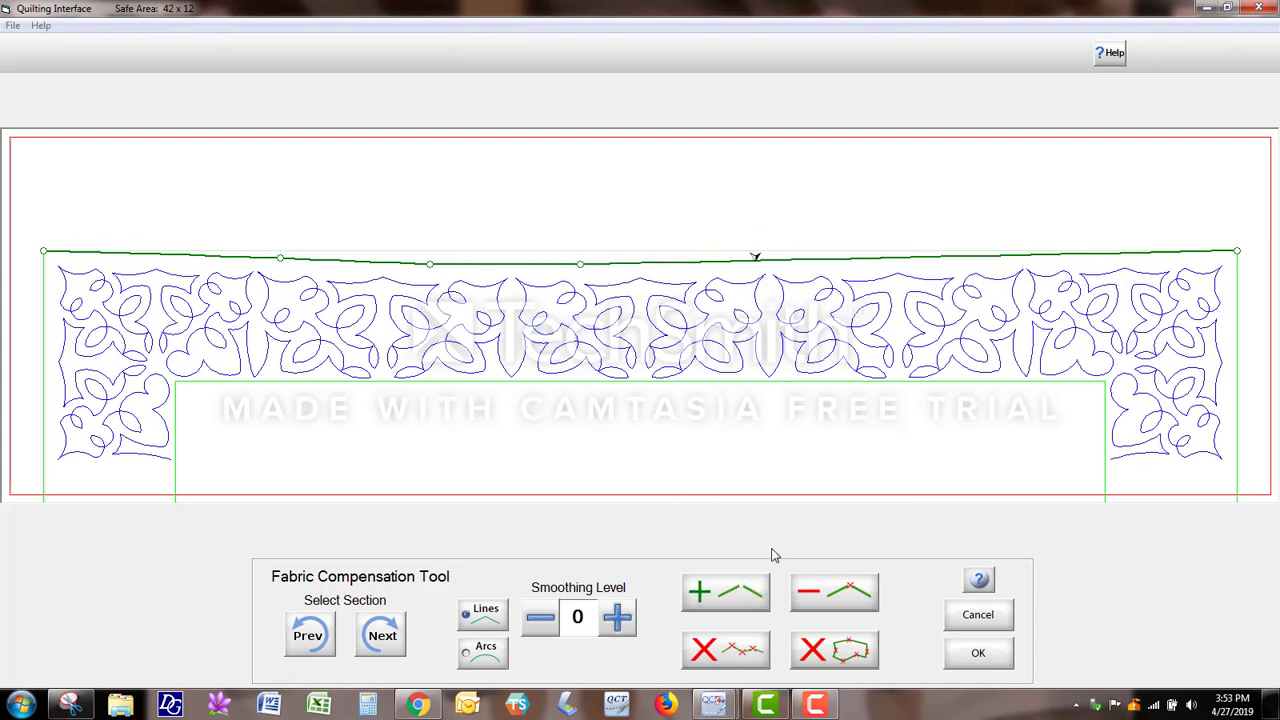
left_click(755, 596)
left_click(996, 262)
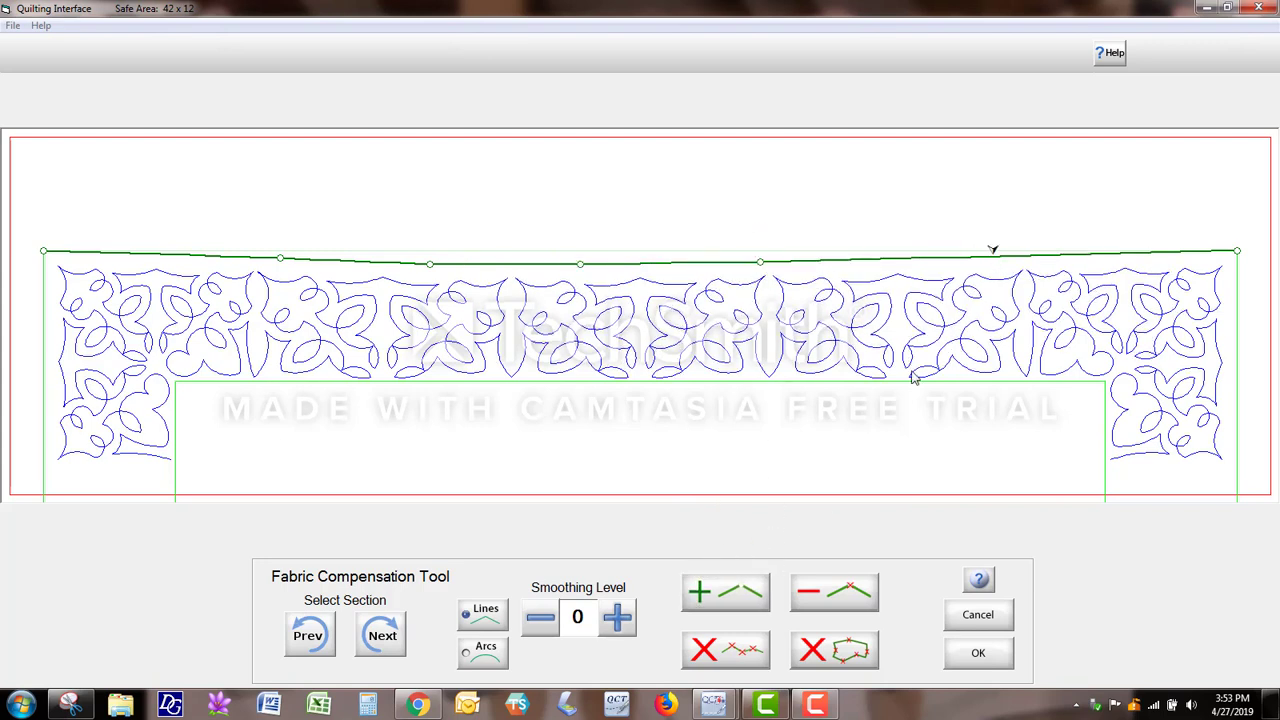
left_click(726, 591)
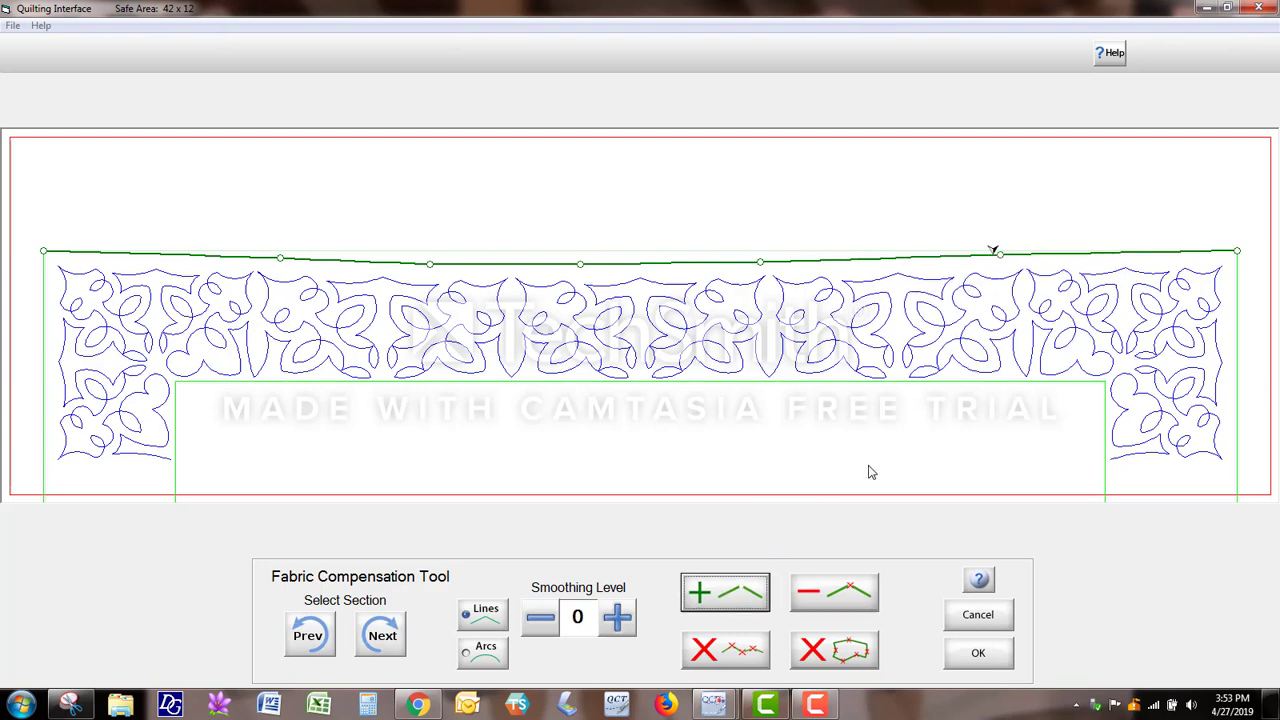
left_click(1118, 248)
left_click(735, 601)
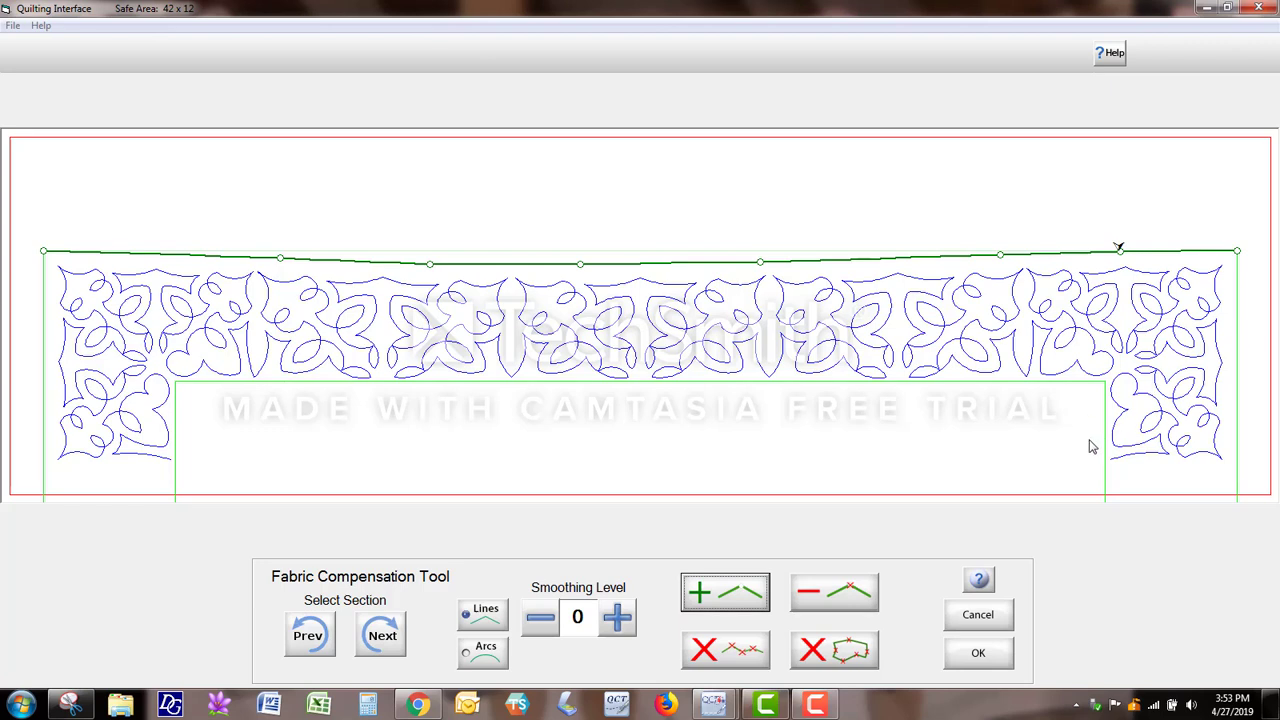
Step through the edge sections until the inner top compensation edge is selected.
left_click(382, 640)
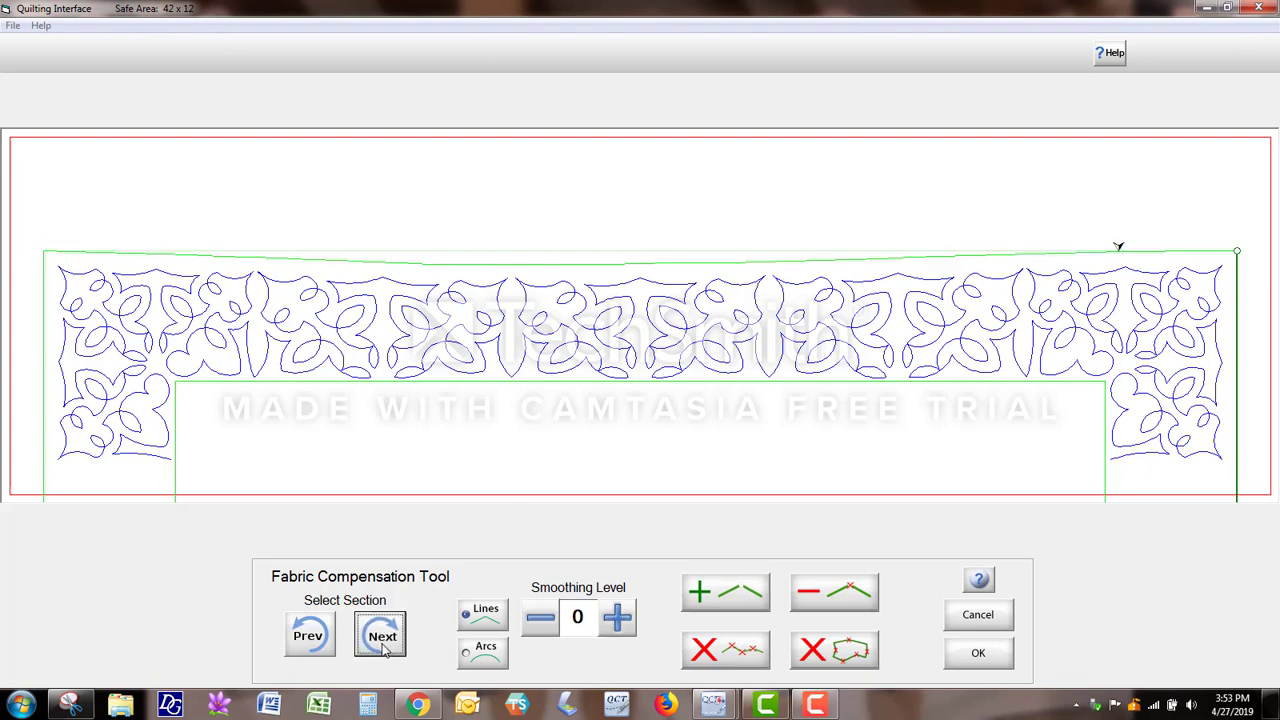
left_click(382, 640)
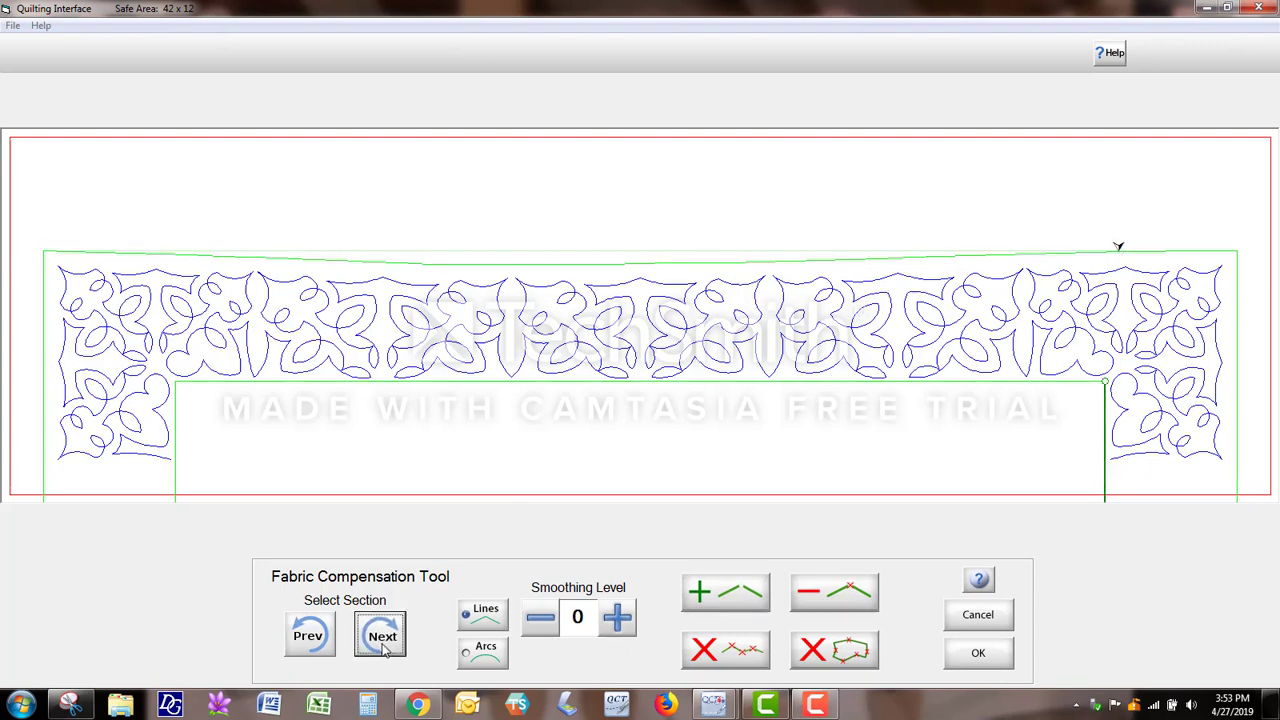
left_click(382, 640)
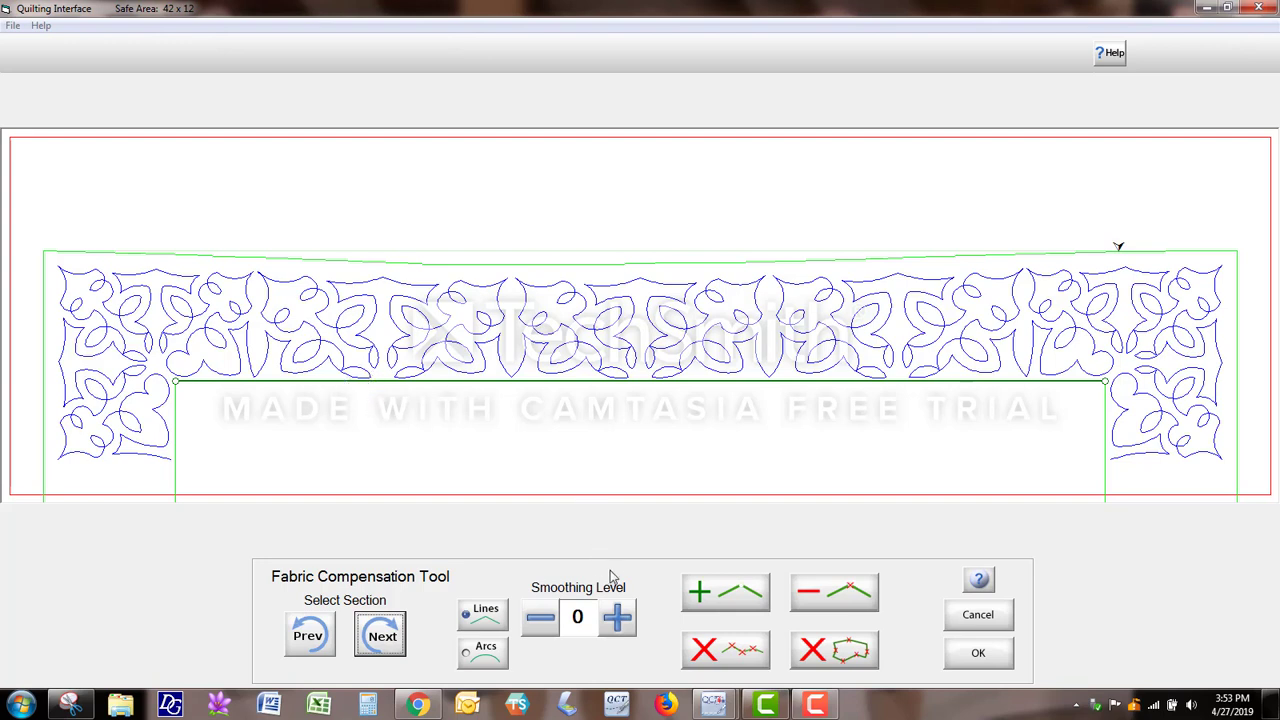
Add six points along the inner top edge so it sags toward the middle.
left_click(241, 388)
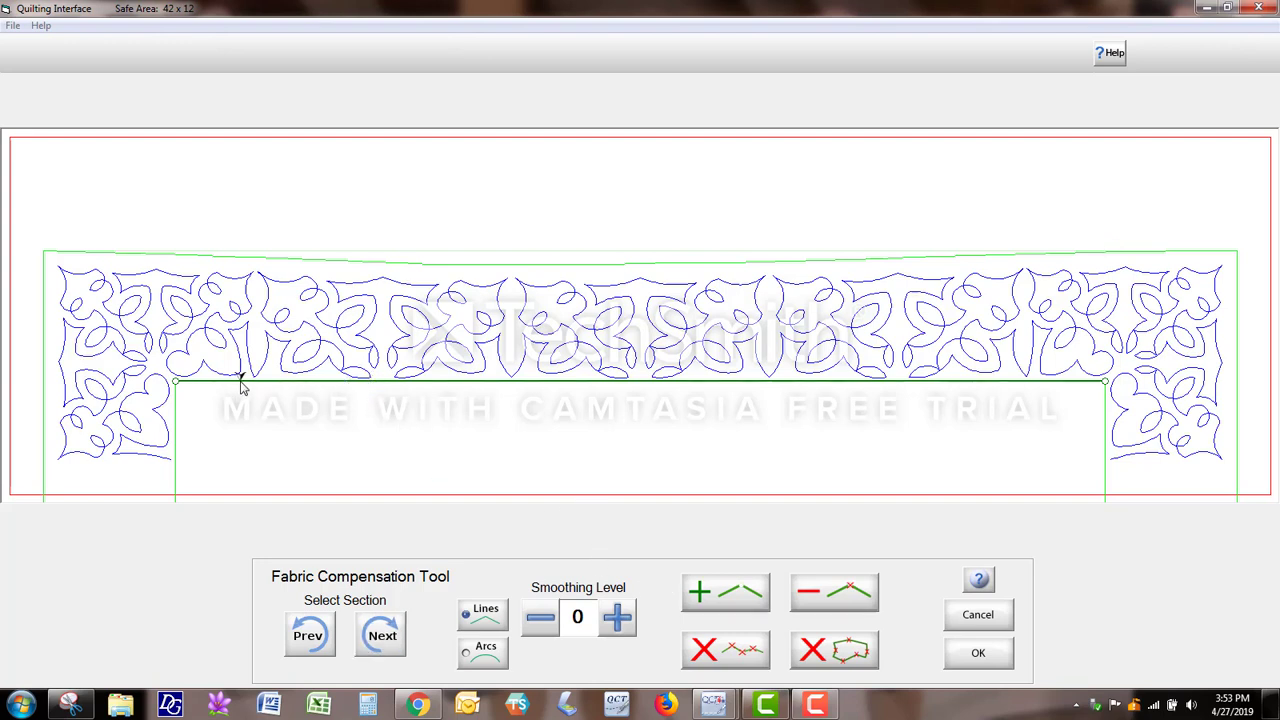
left_click(724, 594)
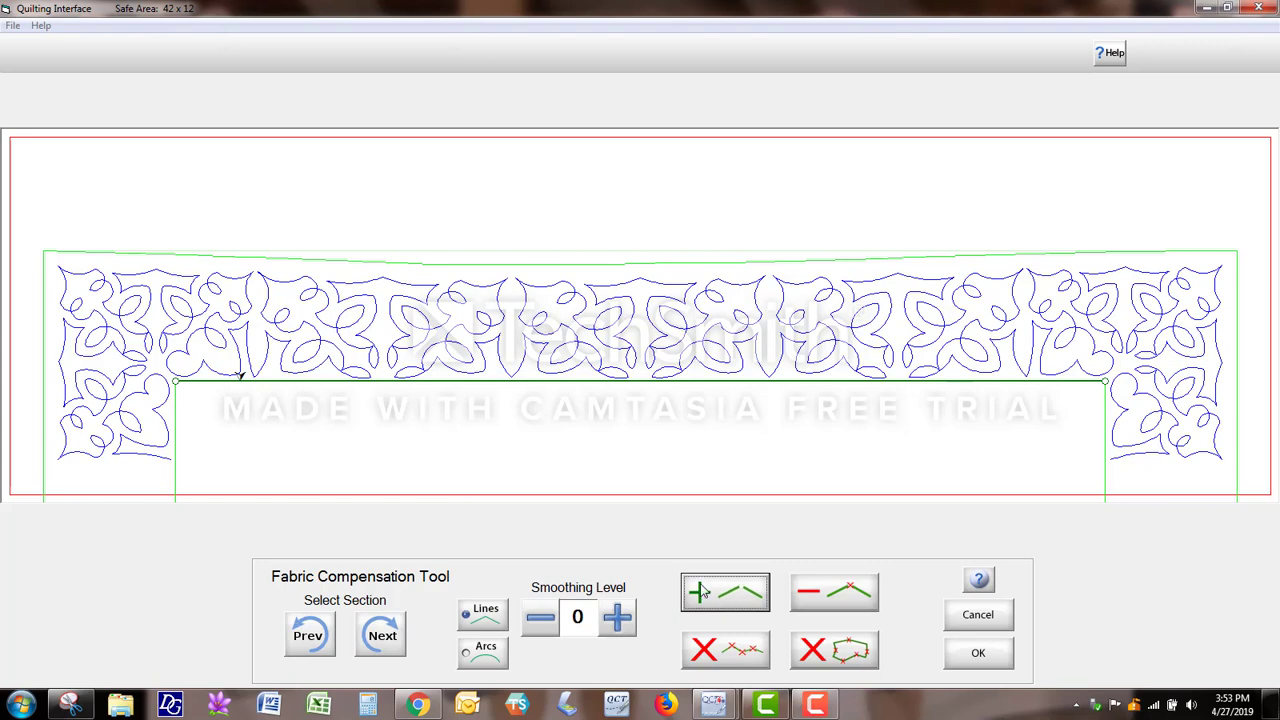
left_click(317, 390)
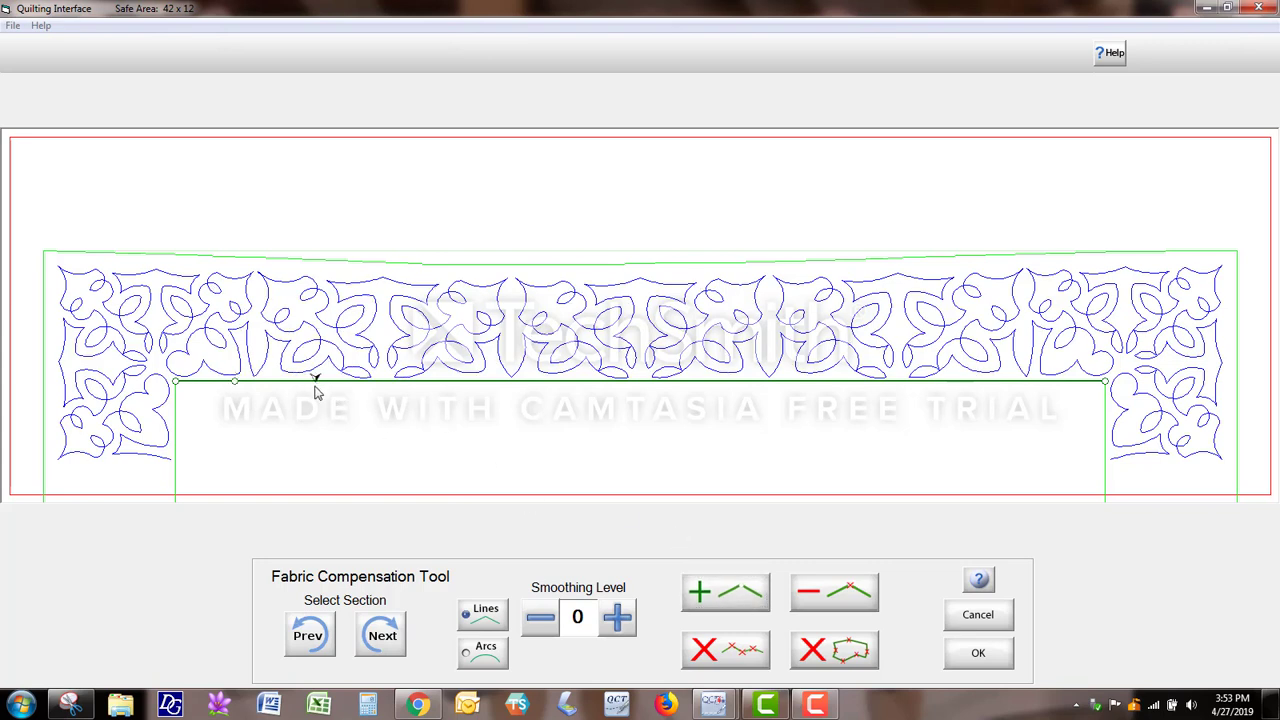
left_click(742, 592)
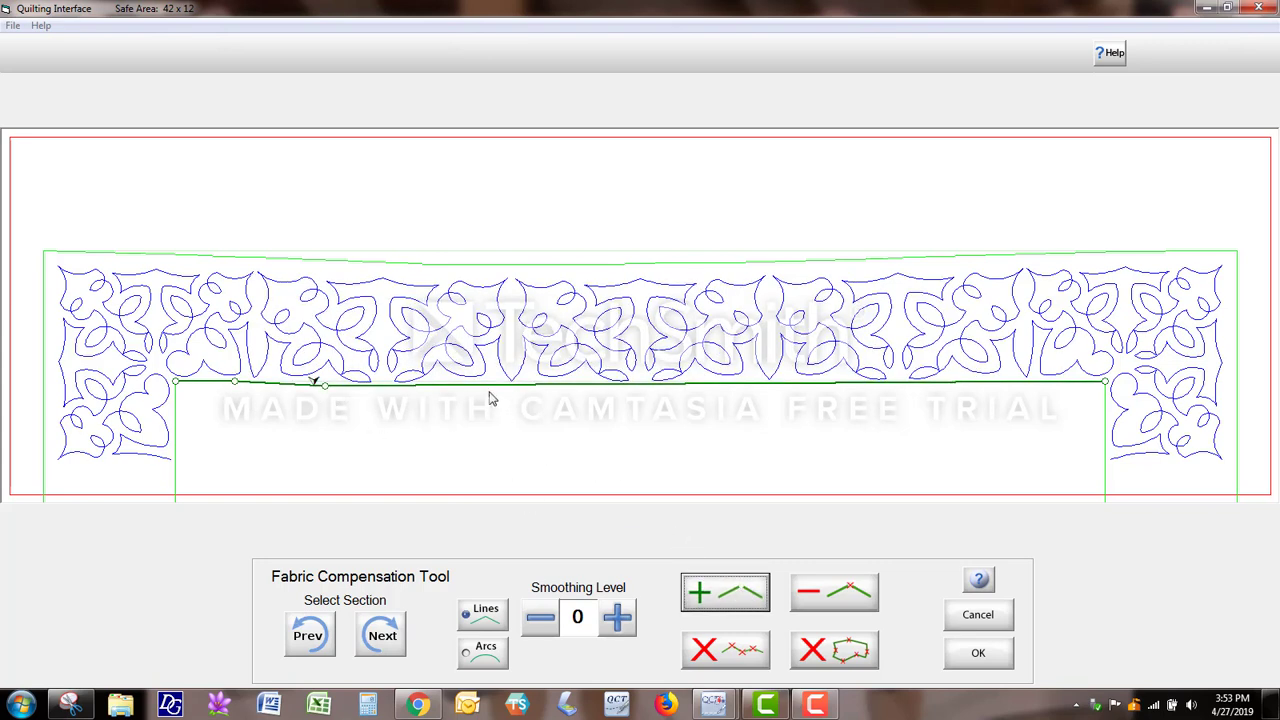
left_click(490, 390)
left_click(726, 590)
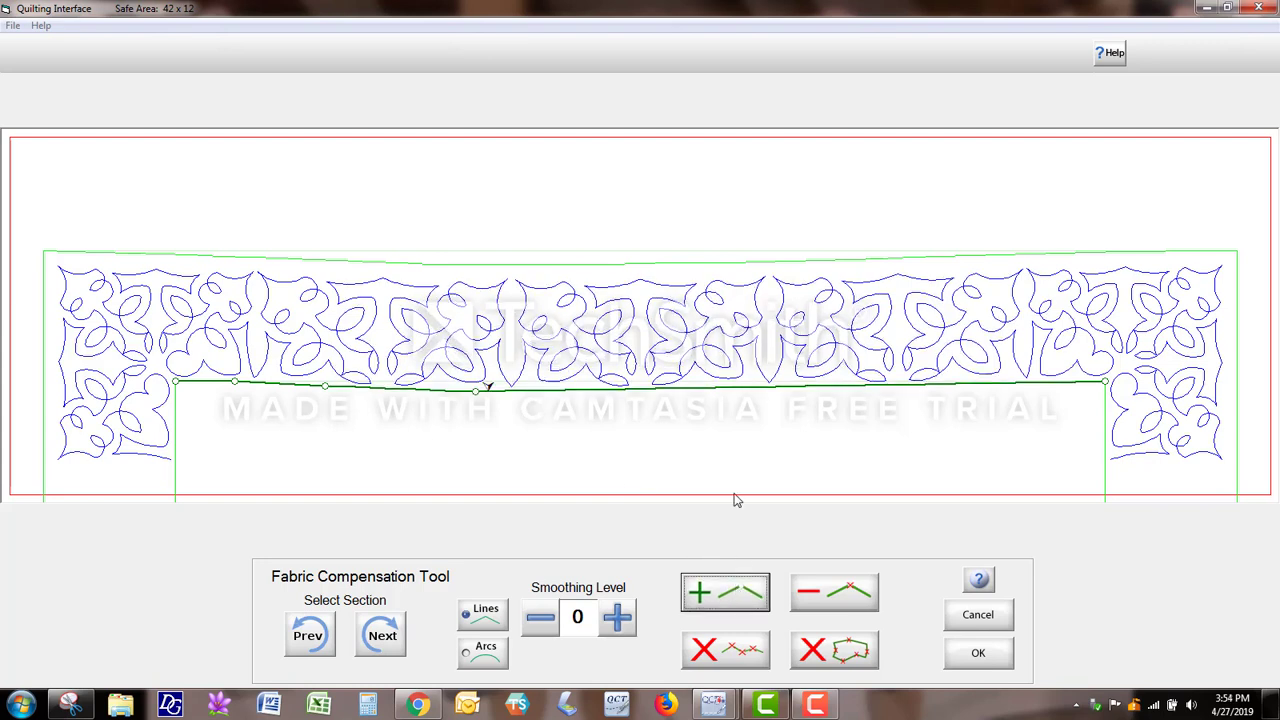
left_click(700, 408)
left_click(748, 592)
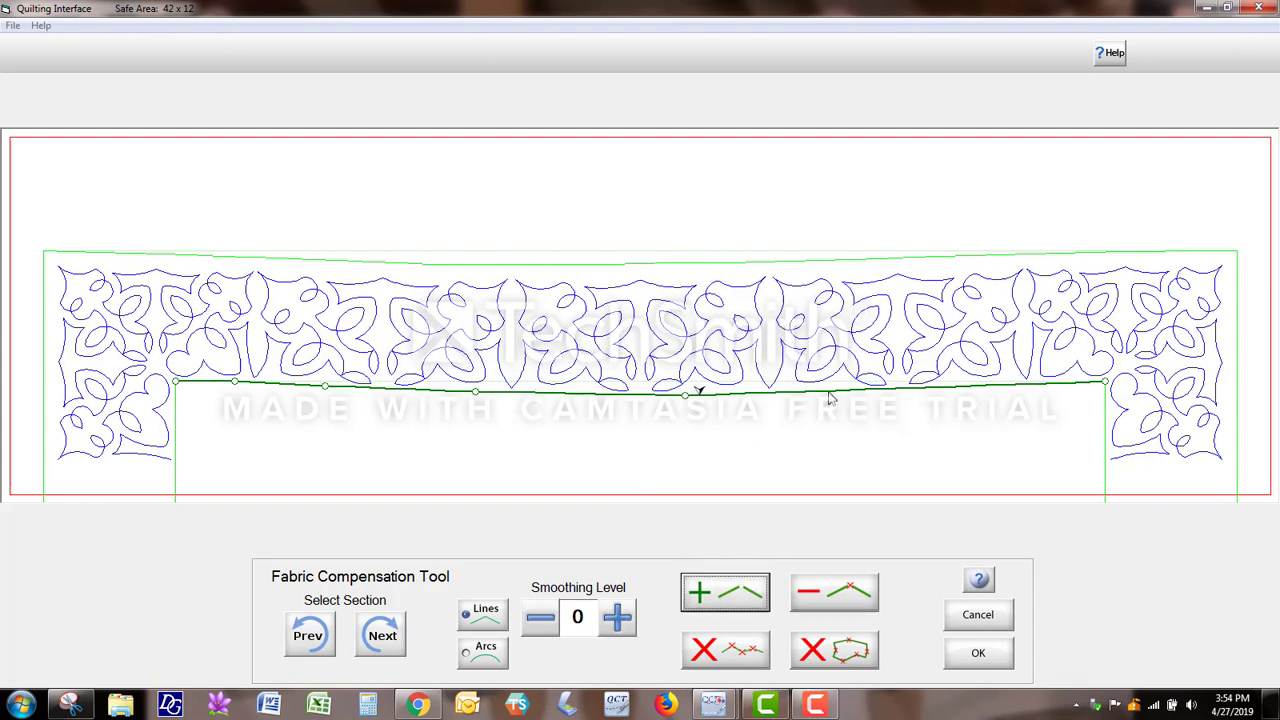
left_click(830, 397)
key("Return")
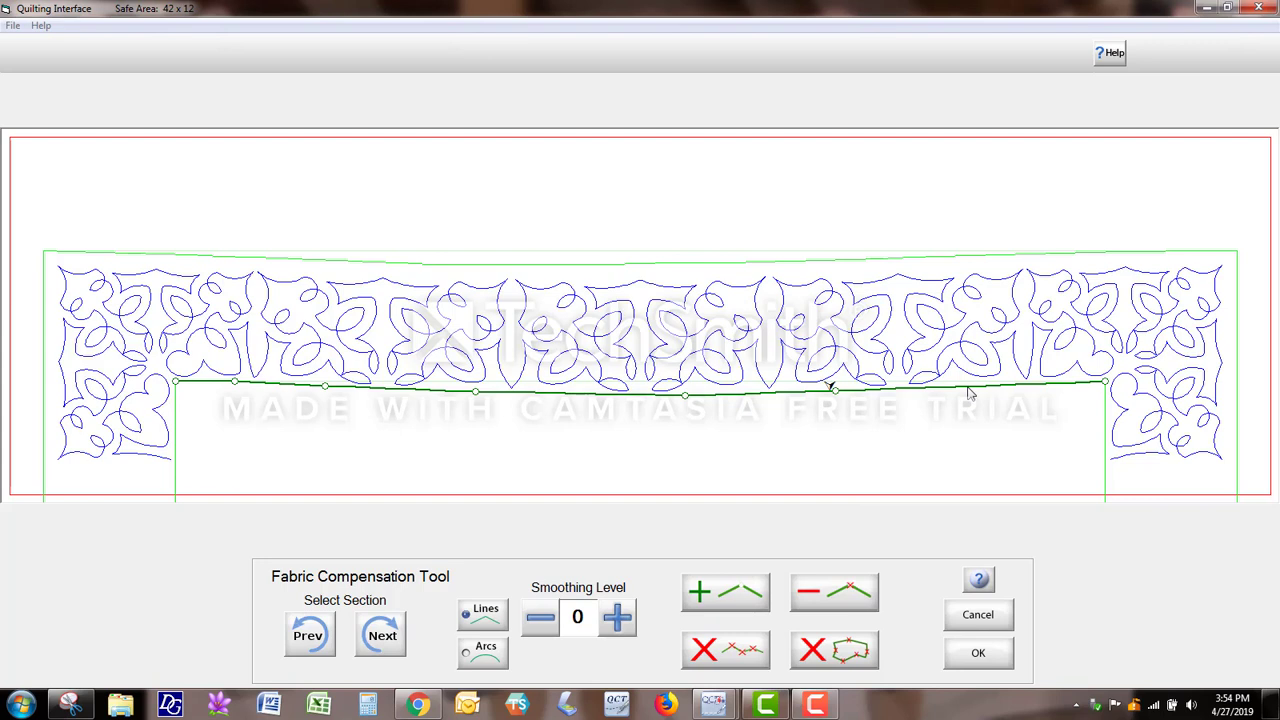
left_click(968, 393)
left_click(742, 600)
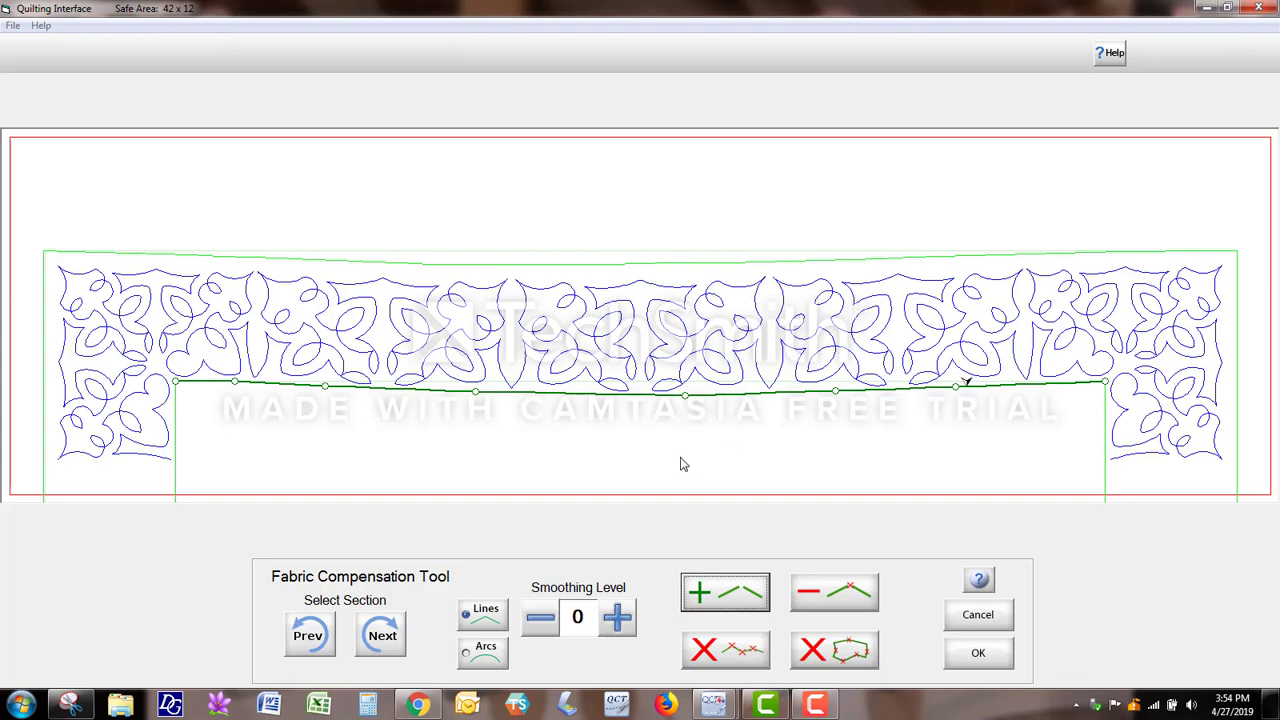
Apply the fabric compensation and review the pattern statistics in Settings without changes.
left_click(978, 654)
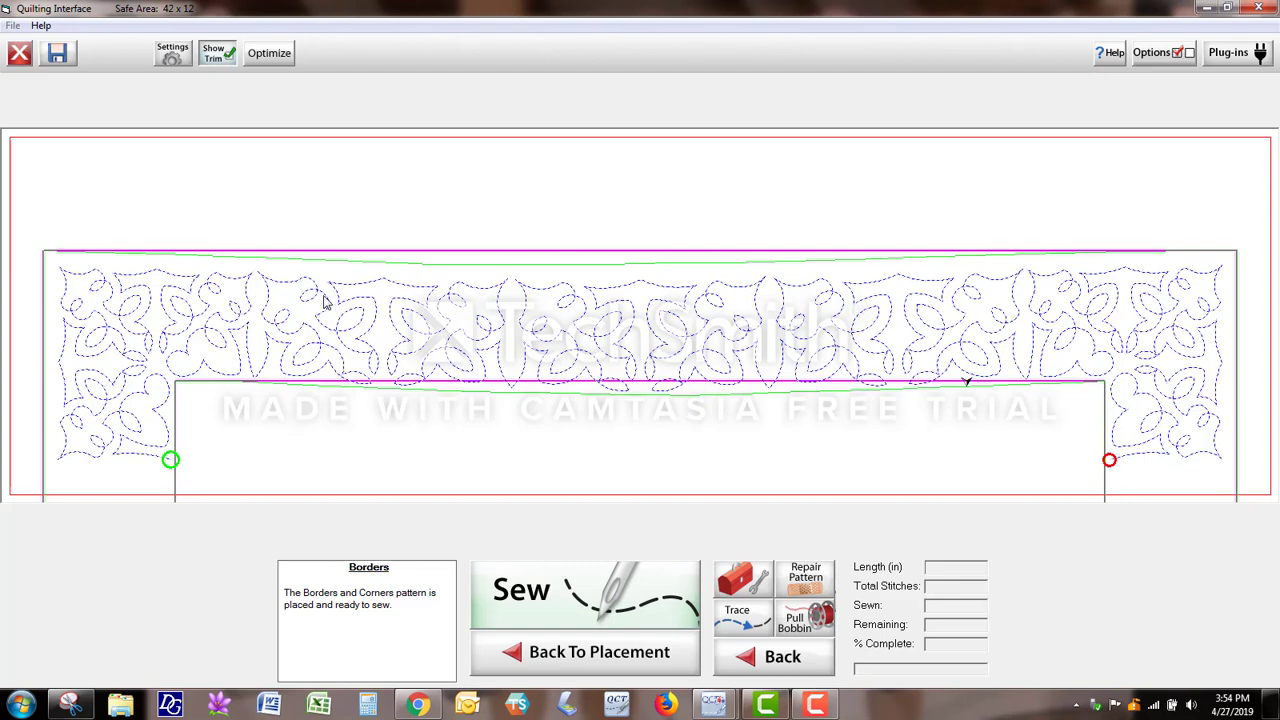
left_click(172, 55)
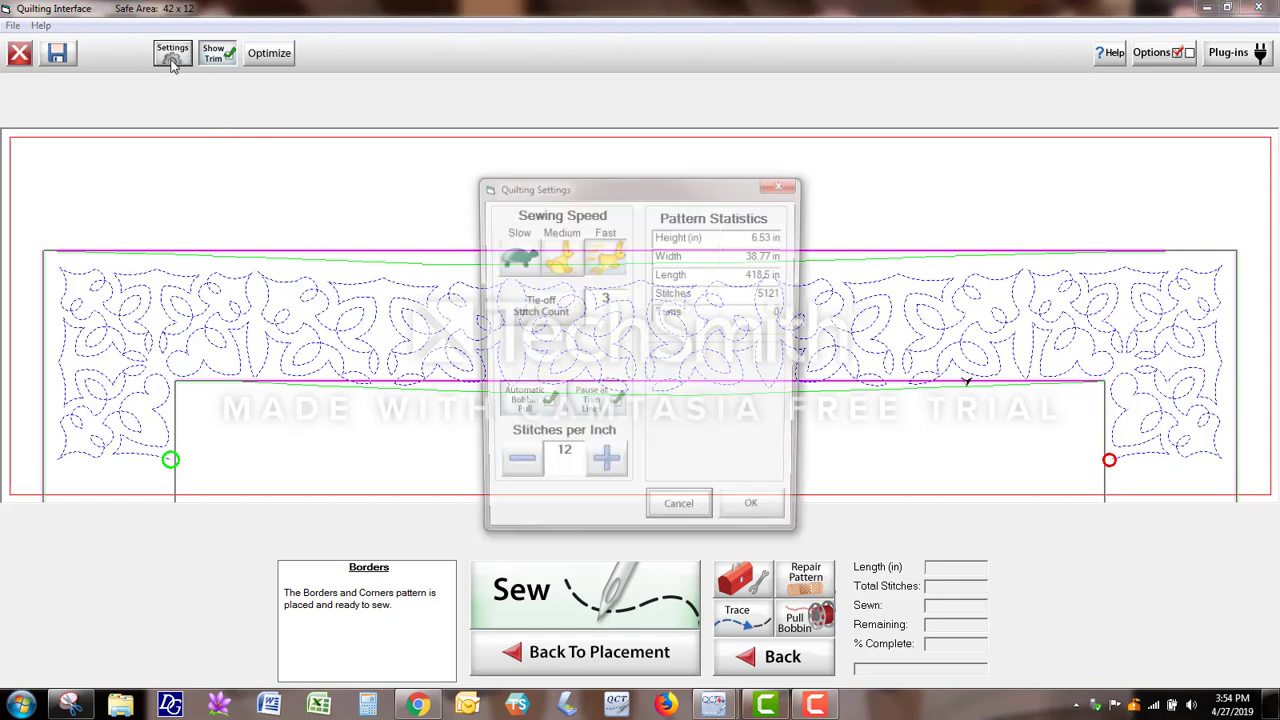
left_click(782, 188)
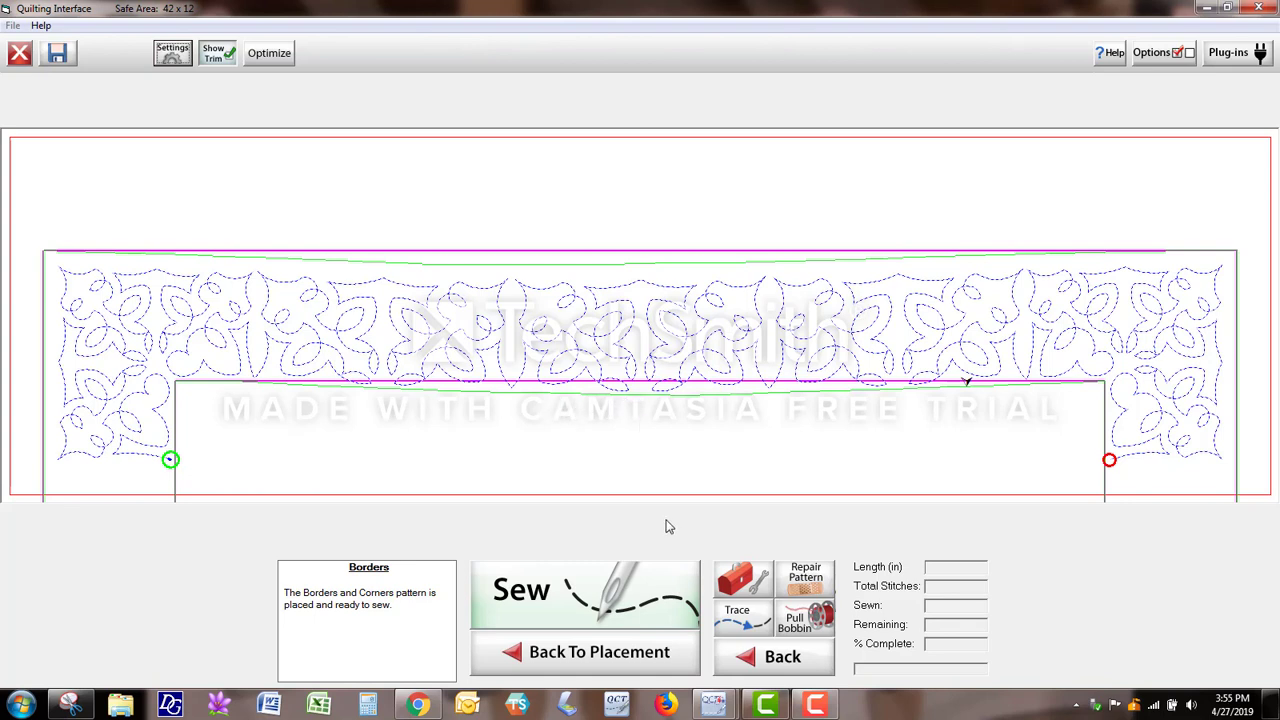
Keep the compensation, pull up the bobbin thread, and sew all 5090 stitches of the border.
left_click(760, 658)
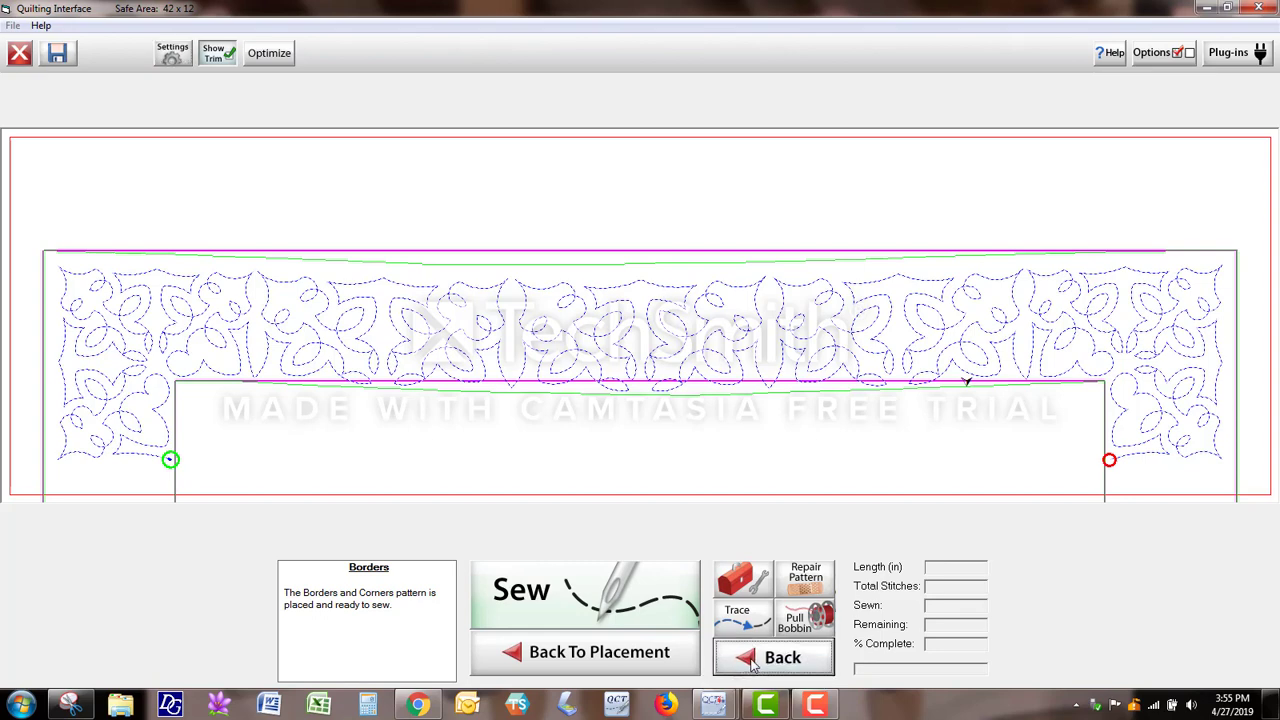
left_click(787, 282)
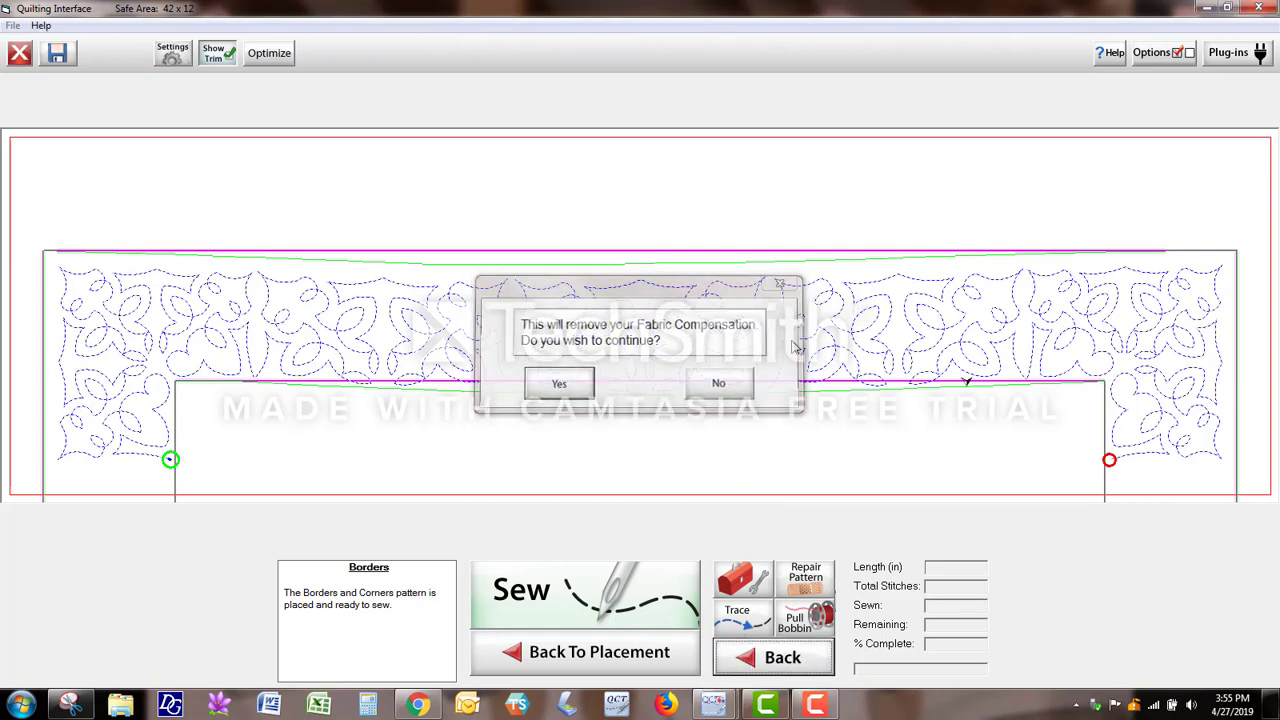
left_click(805, 618)
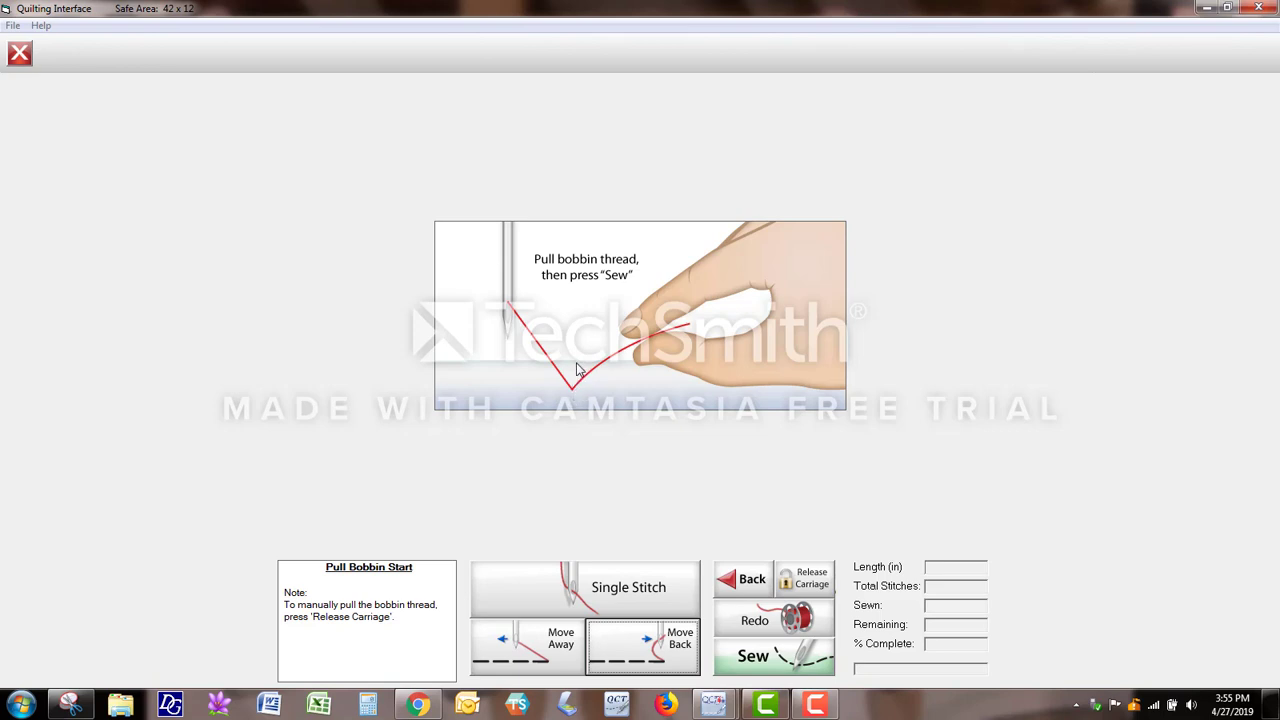
left_click(779, 662)
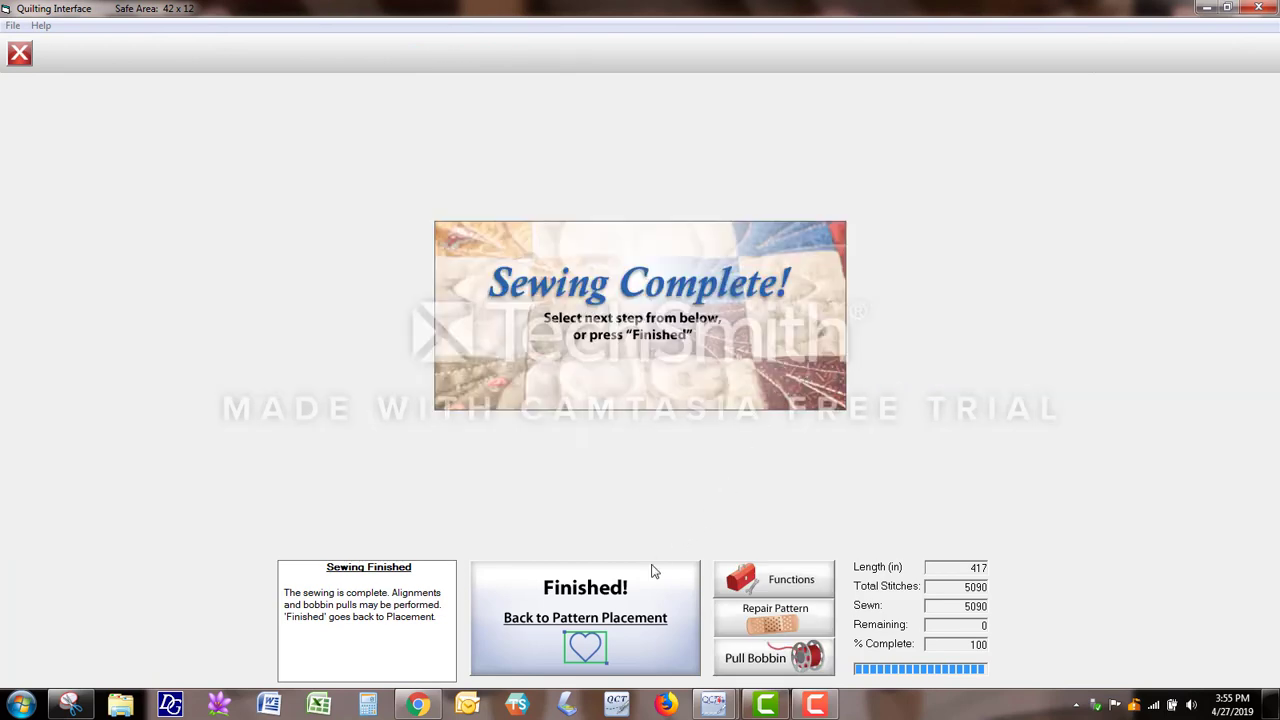
Return to Border Style and Placement and switch the border to the bottom edge.
left_click(624, 609)
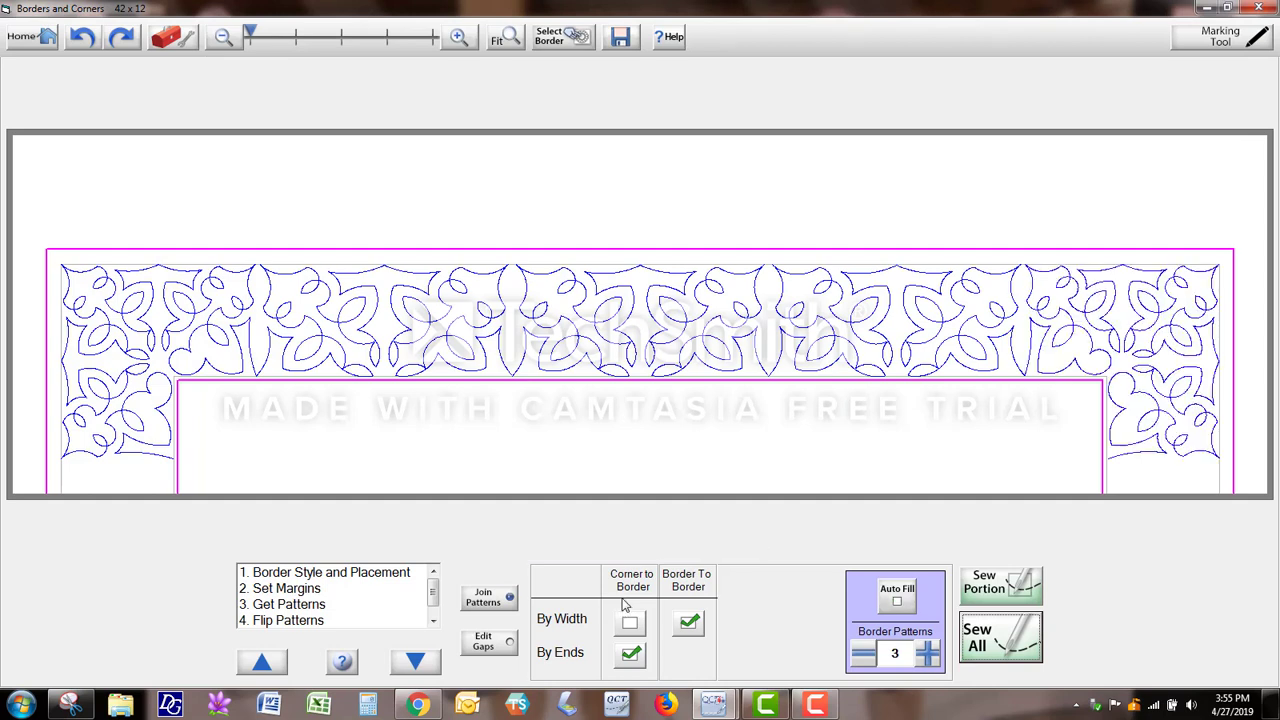
left_click(363, 574)
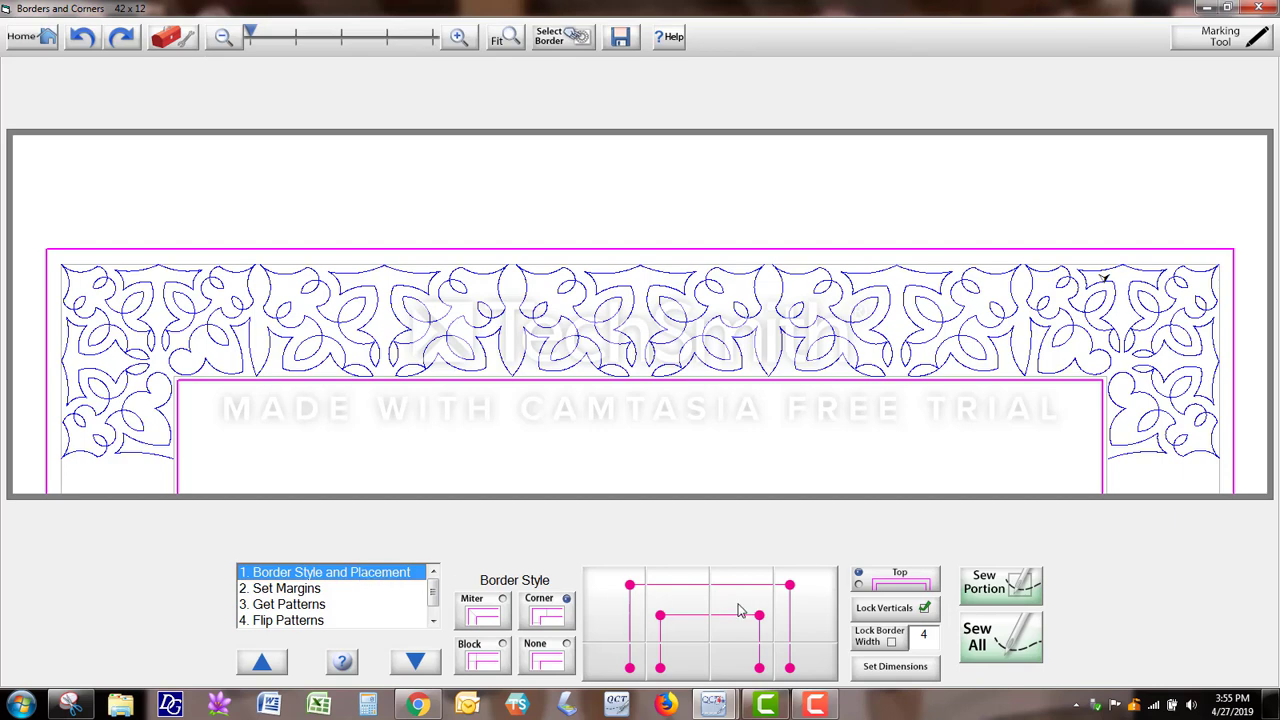
left_click(897, 585)
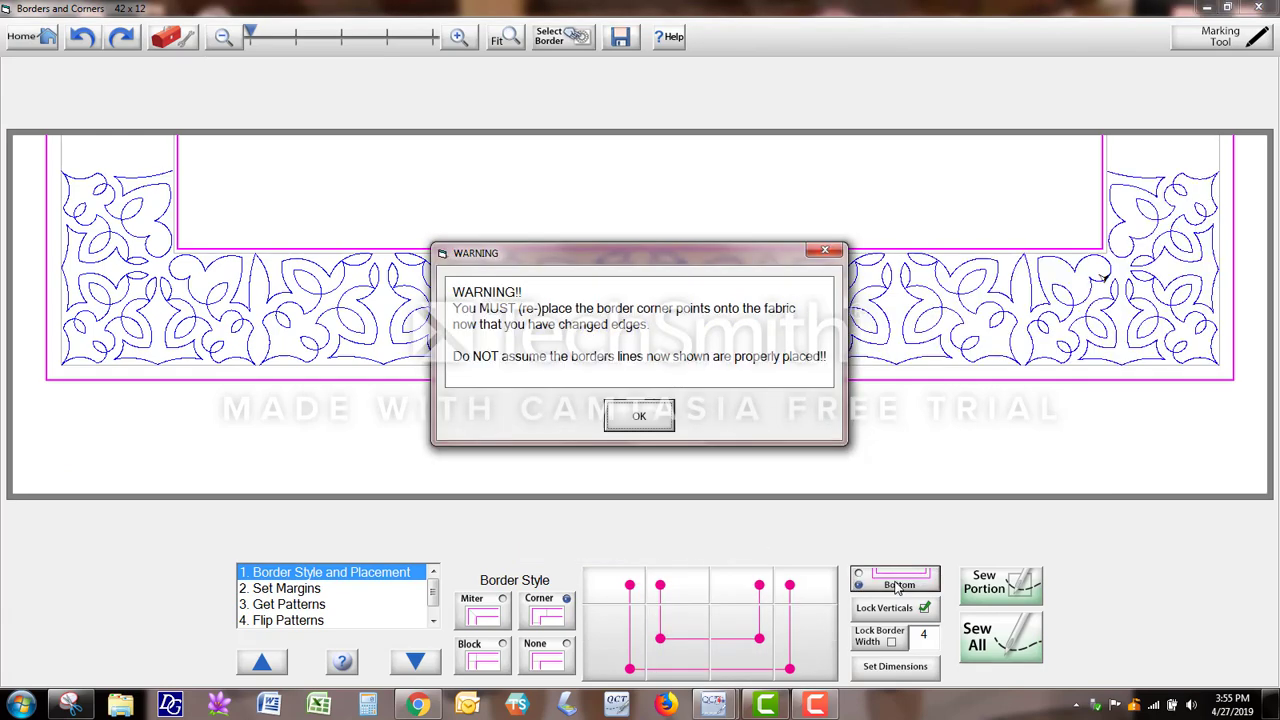
Re-place the bottom border's five corner points and send the pattern to sew with Sew All.
left_click(646, 424)
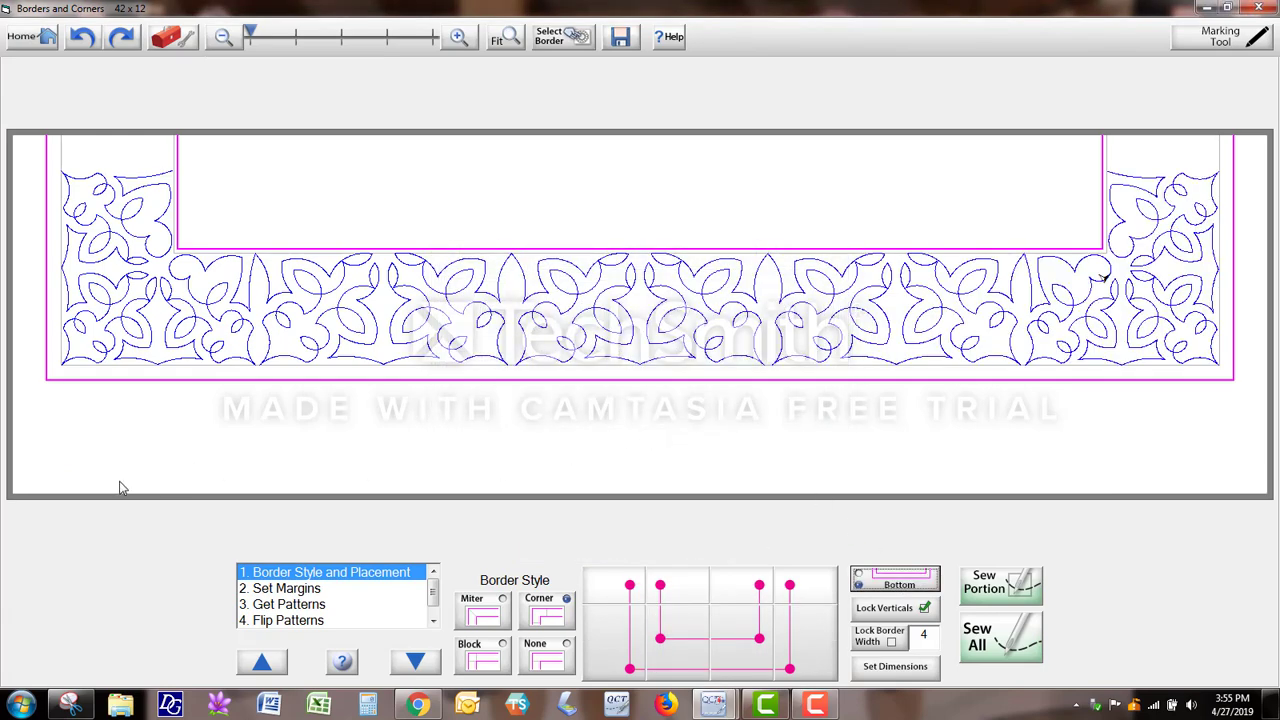
left_click(631, 670)
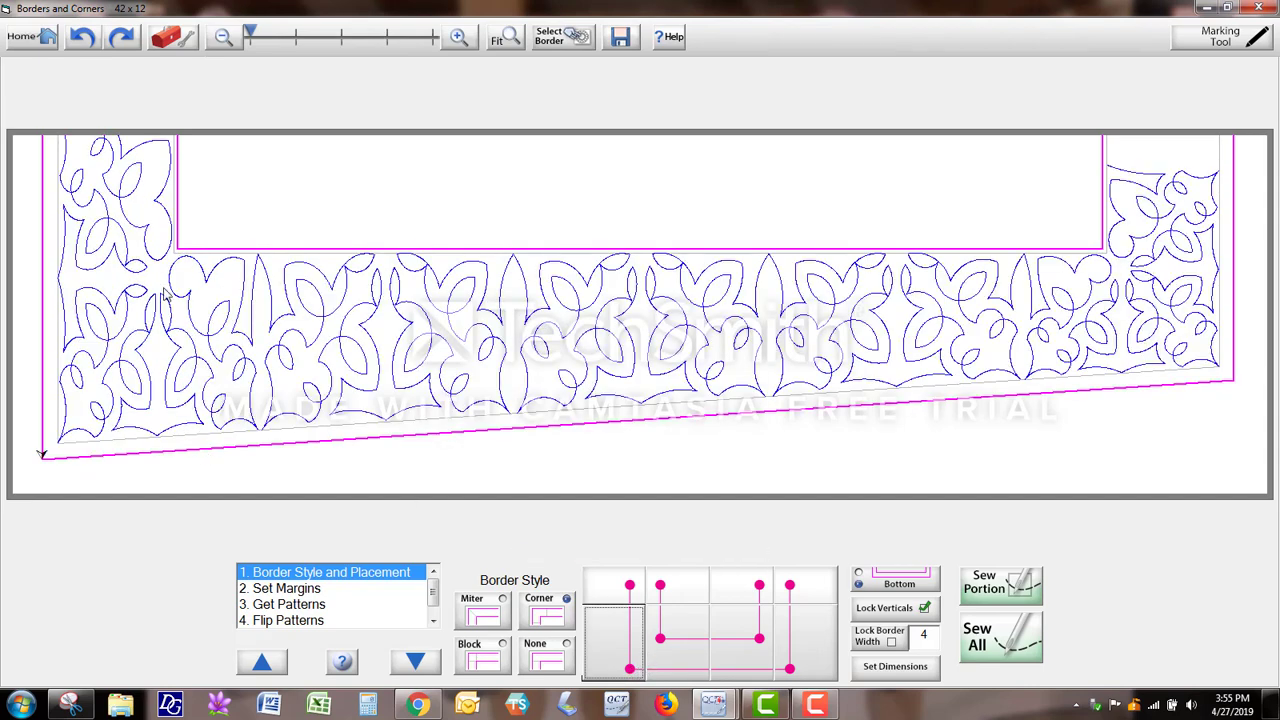
left_click(674, 625)
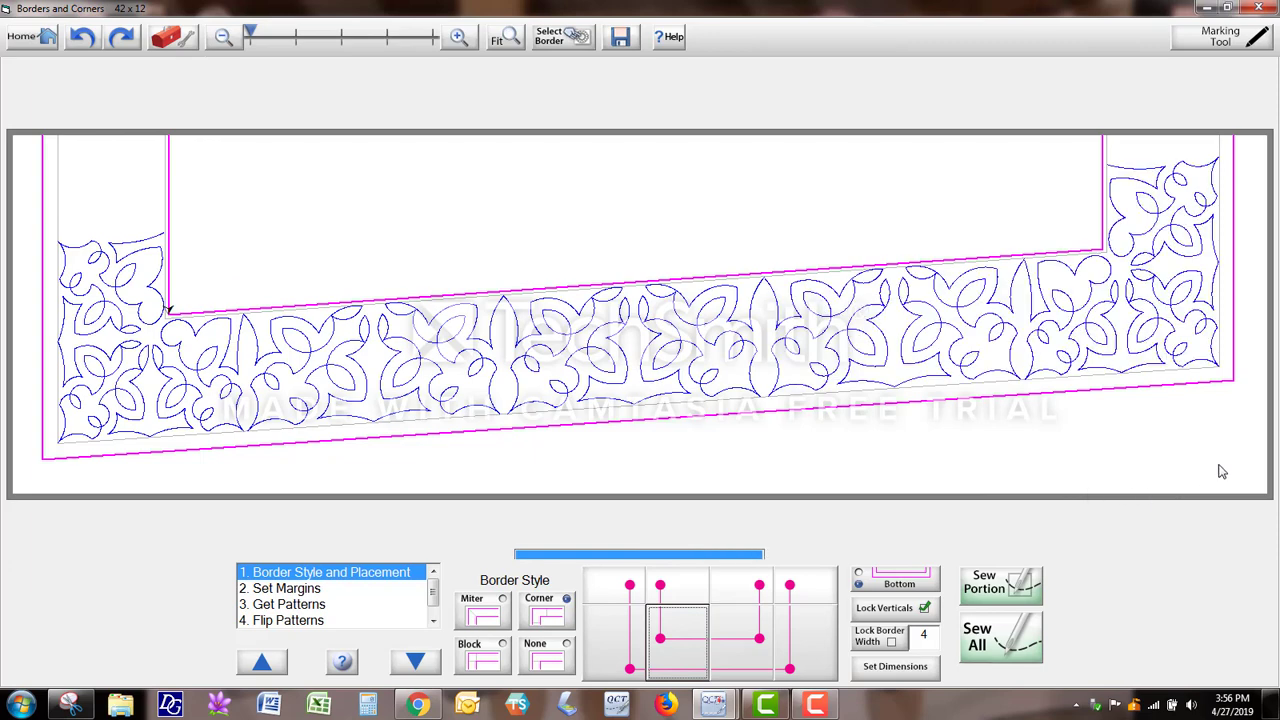
left_click(803, 642)
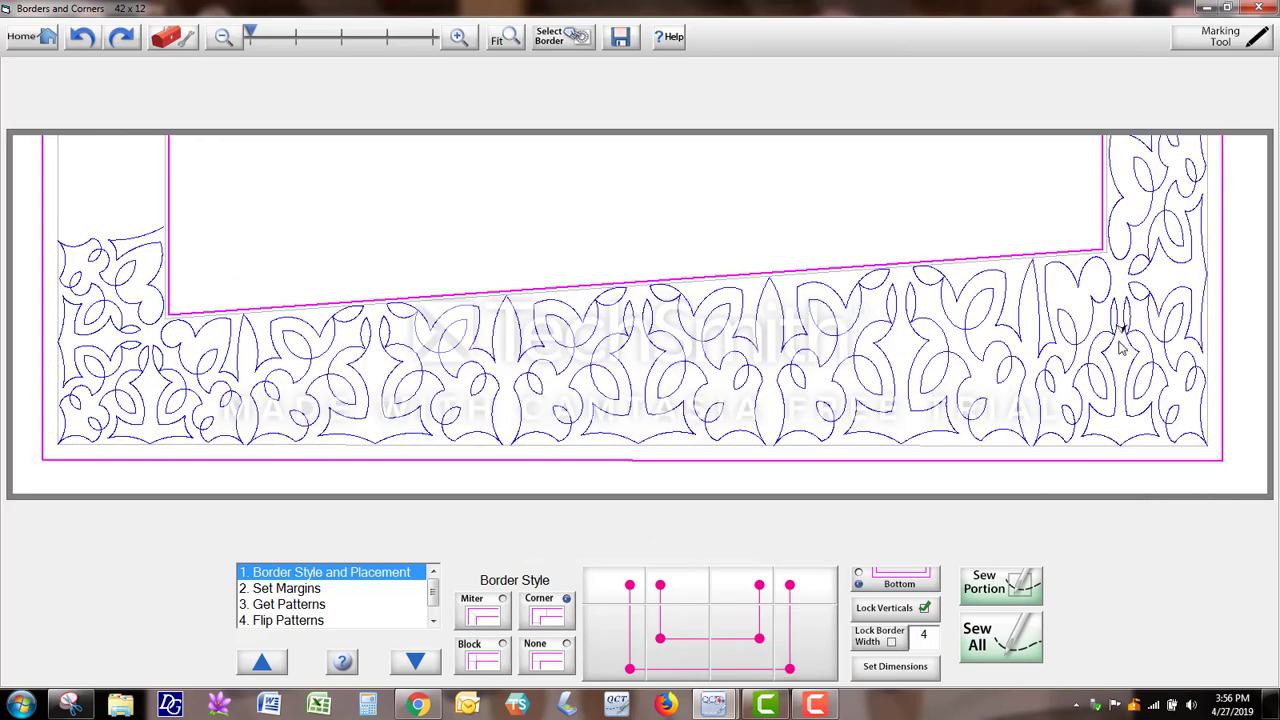
left_click(757, 624)
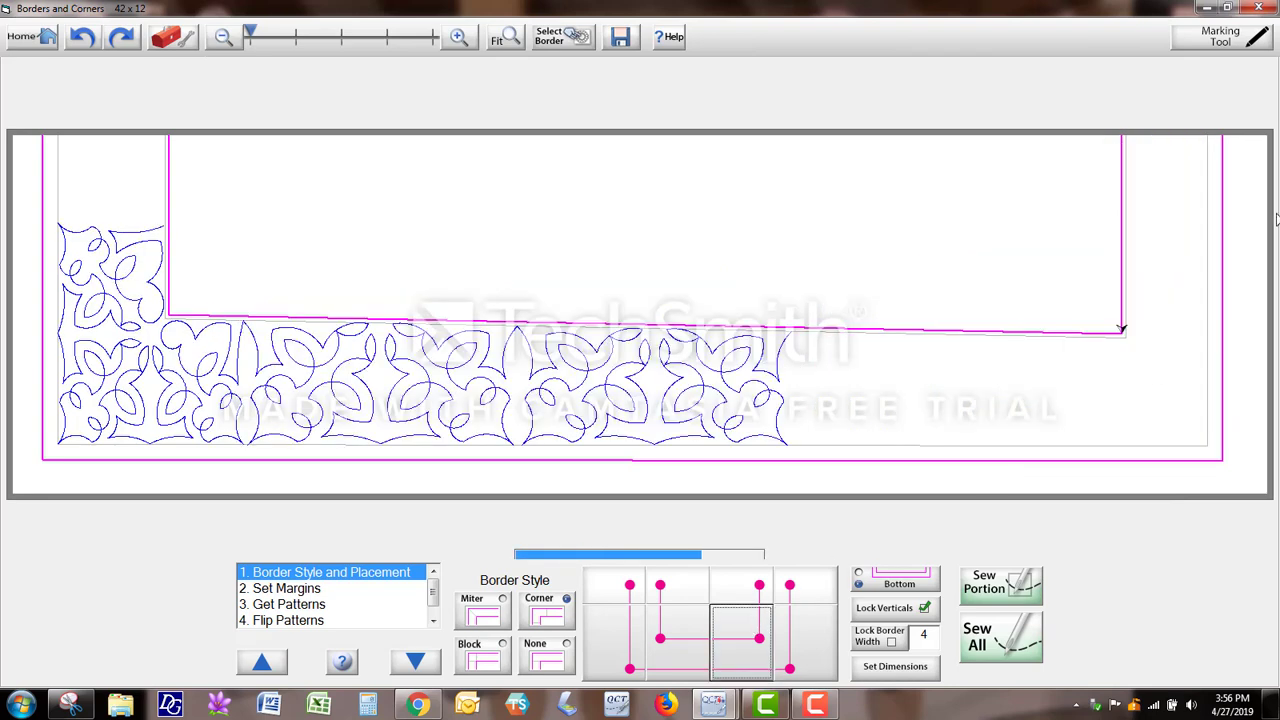
left_click(753, 637)
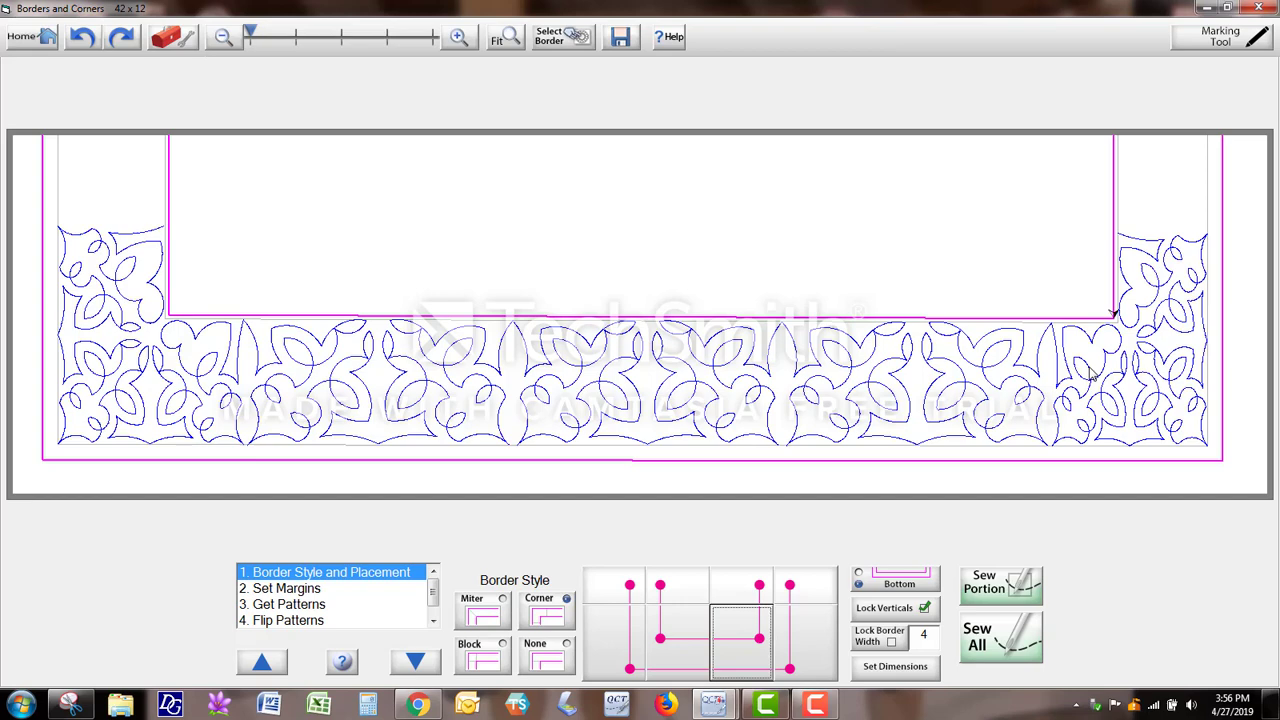
left_click(983, 645)
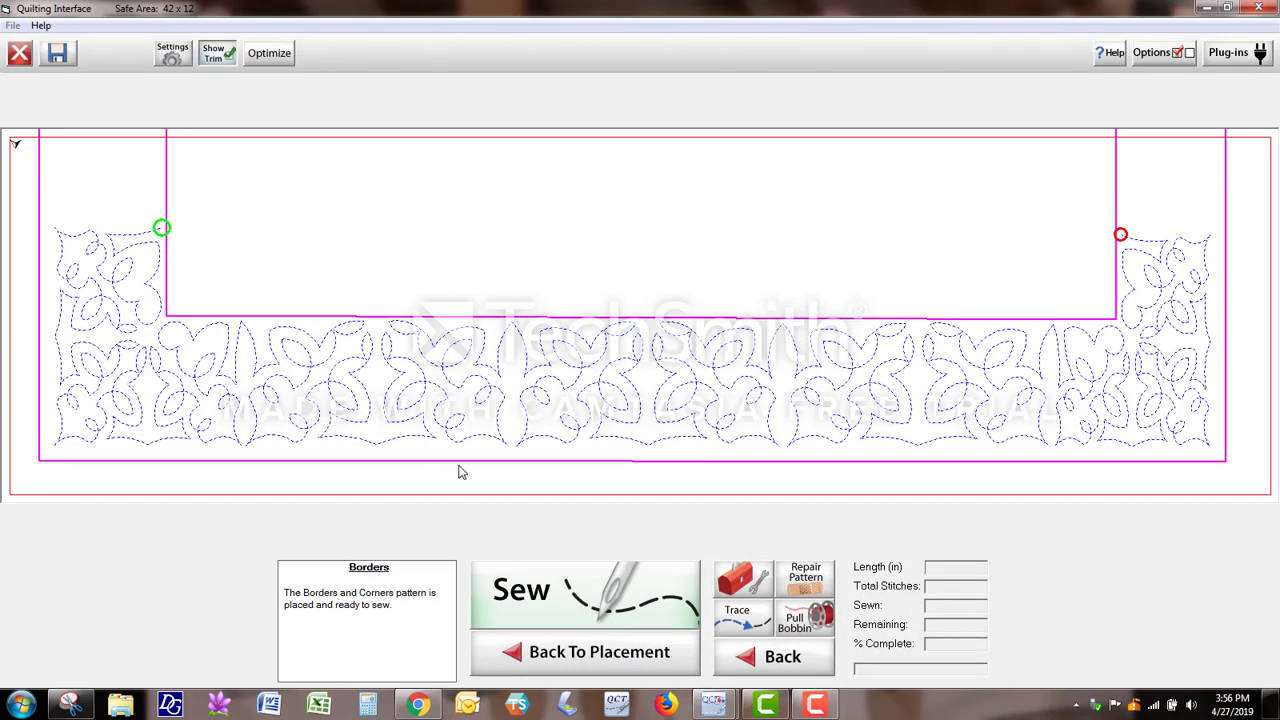
Open Fabric Comp for the bottom border and clear the misplaced compensation points.
left_click(1224, 64)
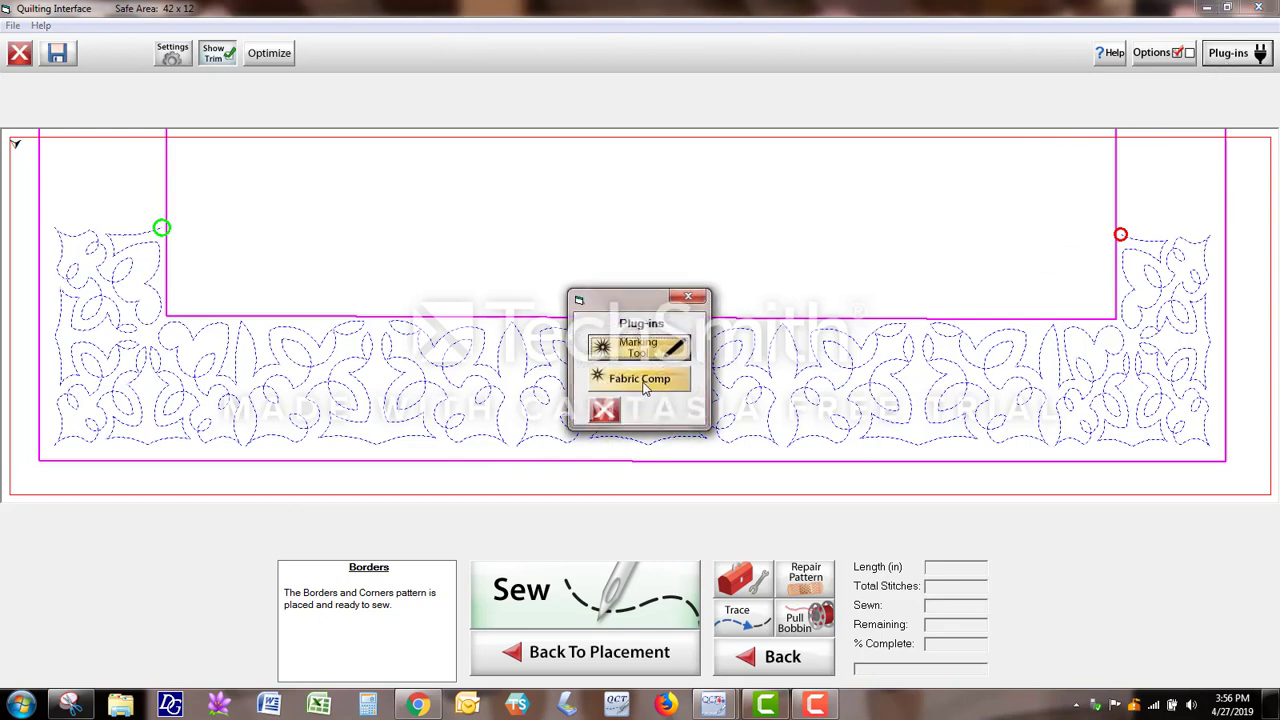
left_click(640, 379)
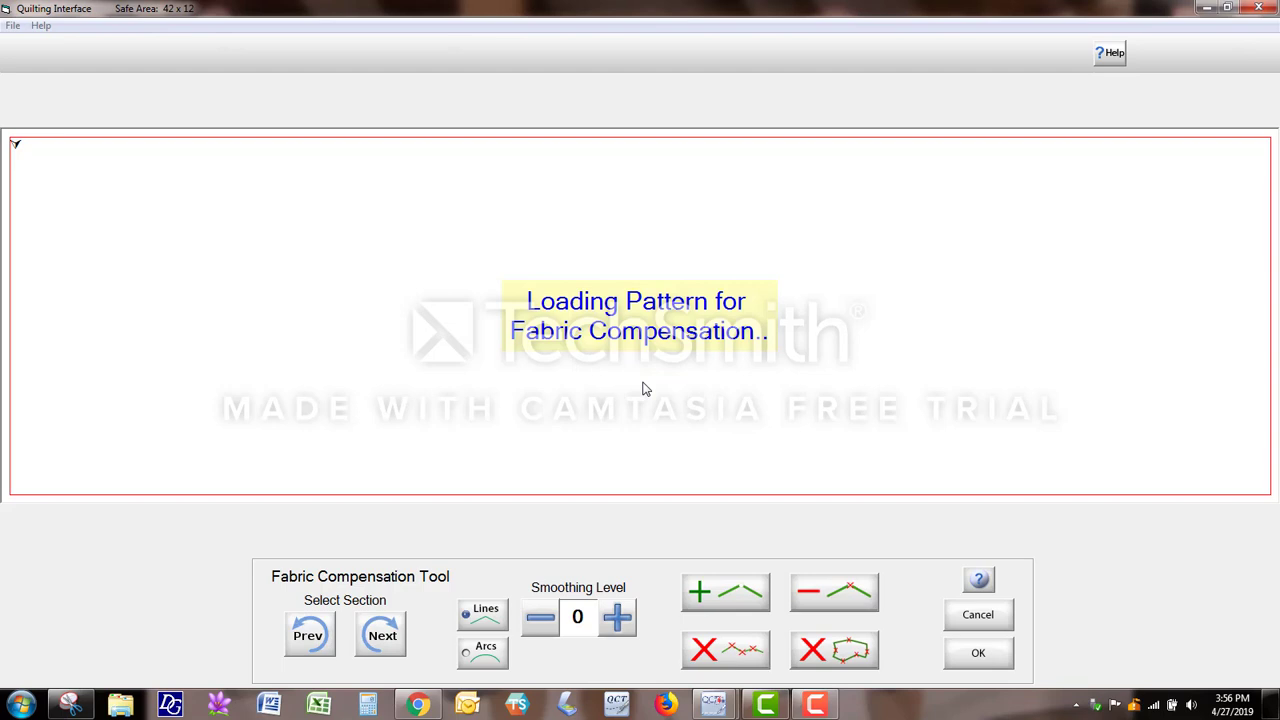
left_click(312, 313)
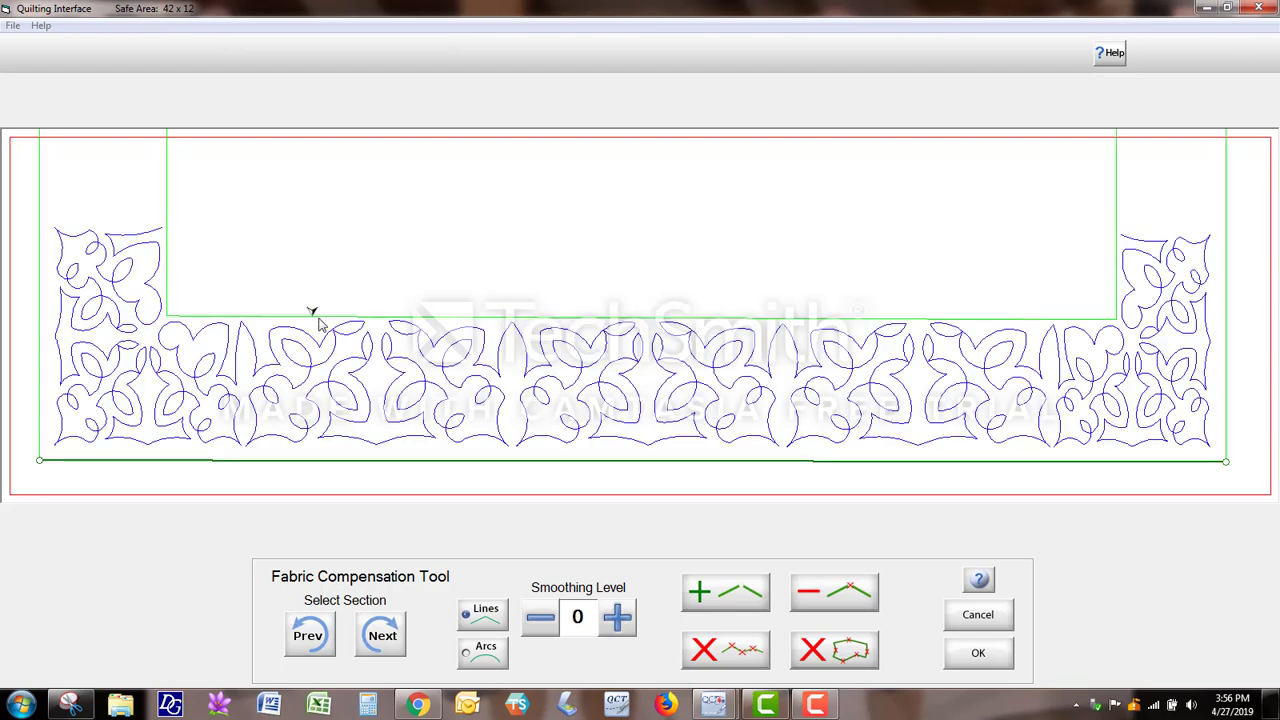
left_click(730, 600)
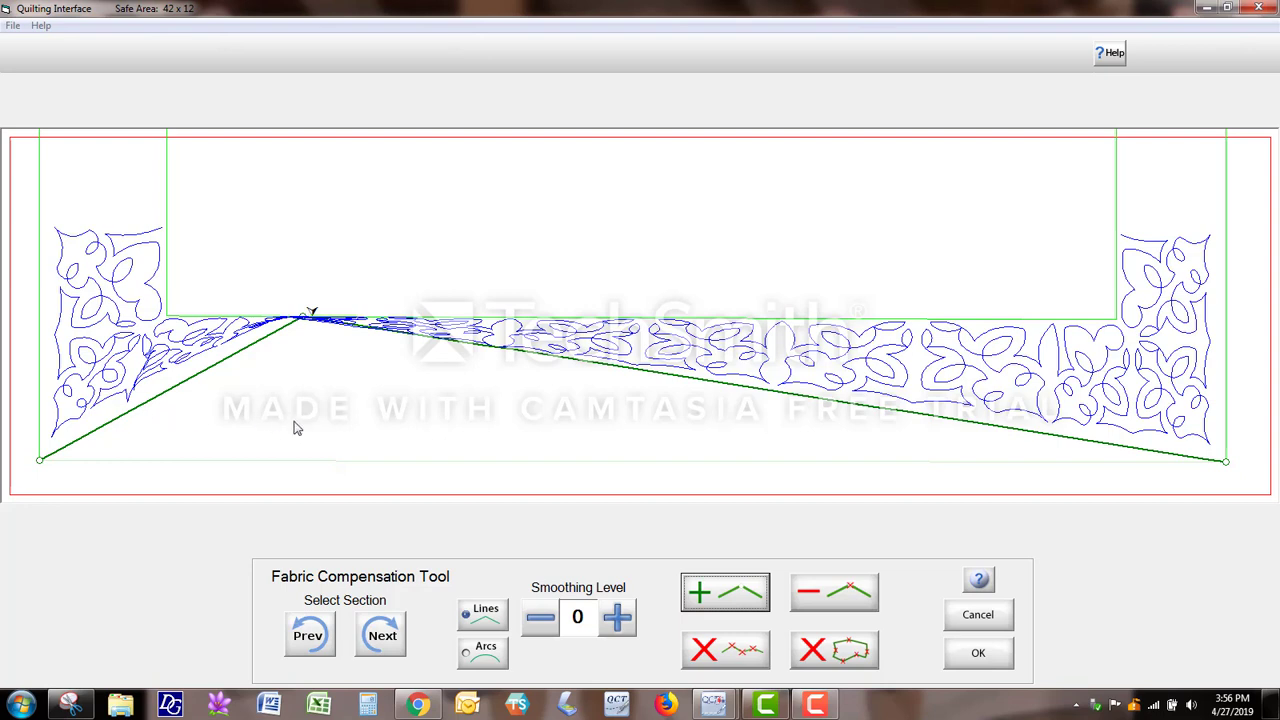
left_click(731, 655)
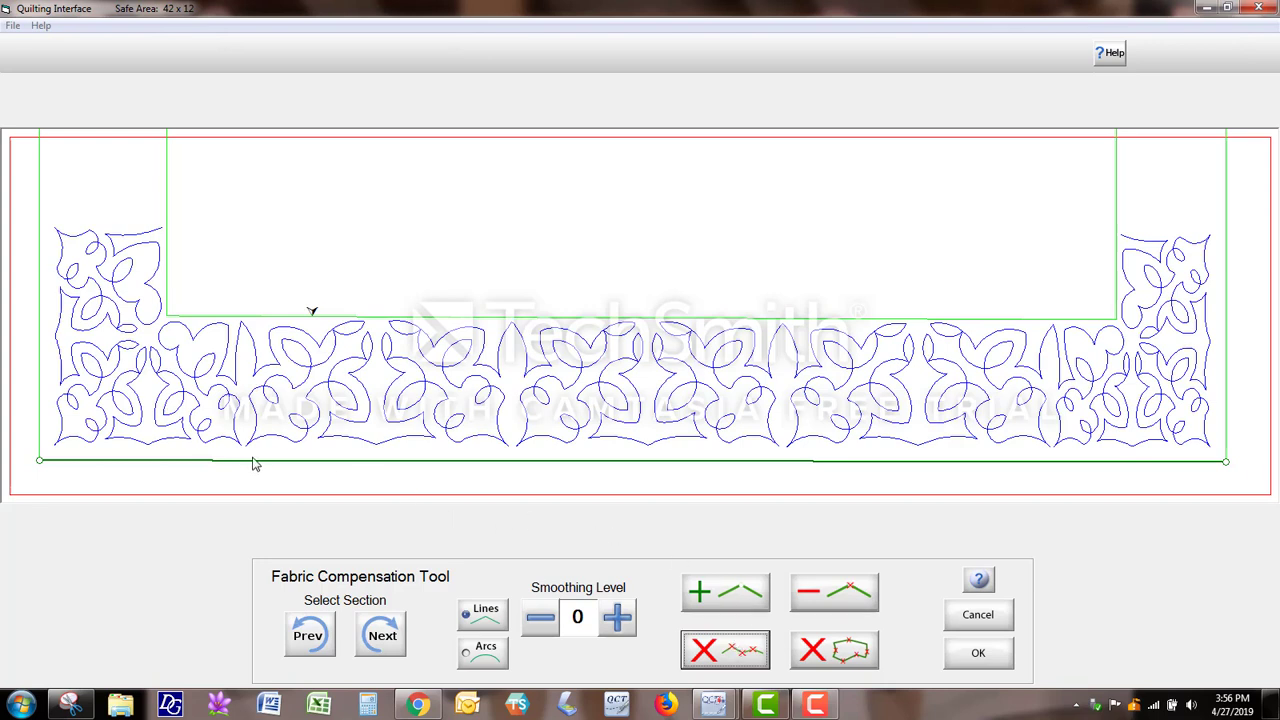
Add four points along the outer bottom compensation line.
left_click(712, 598)
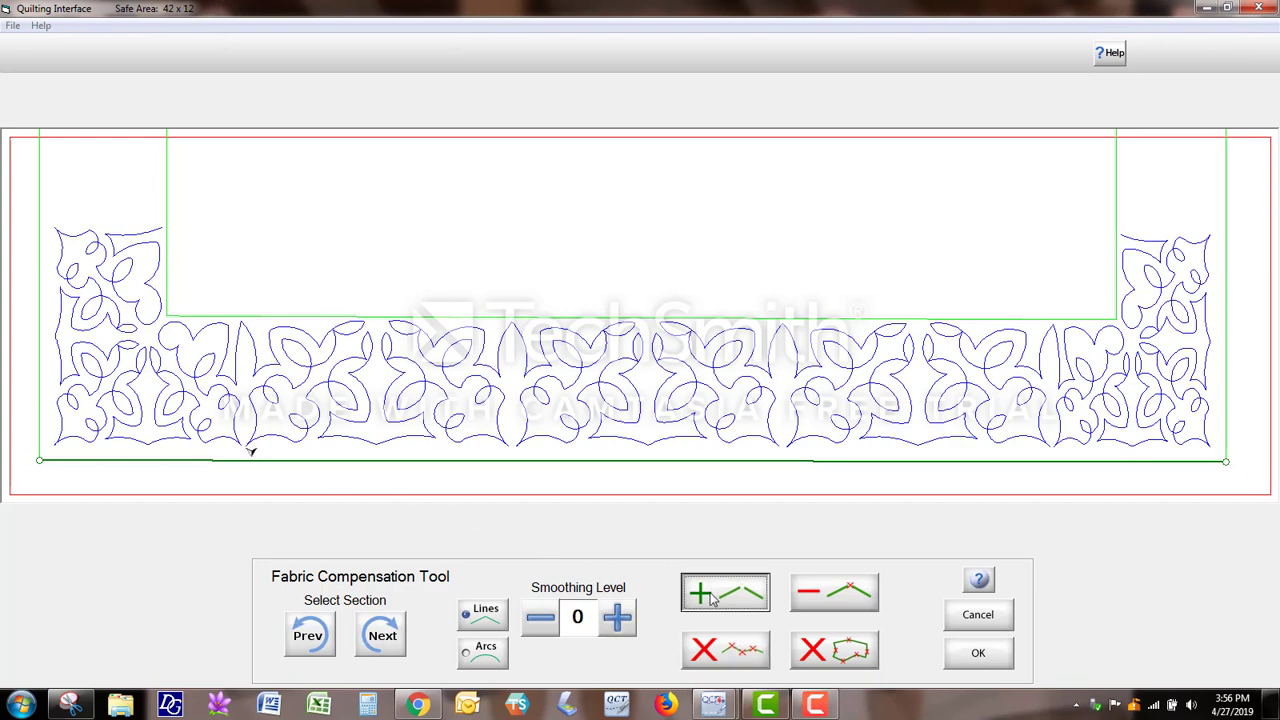
left_click(473, 461)
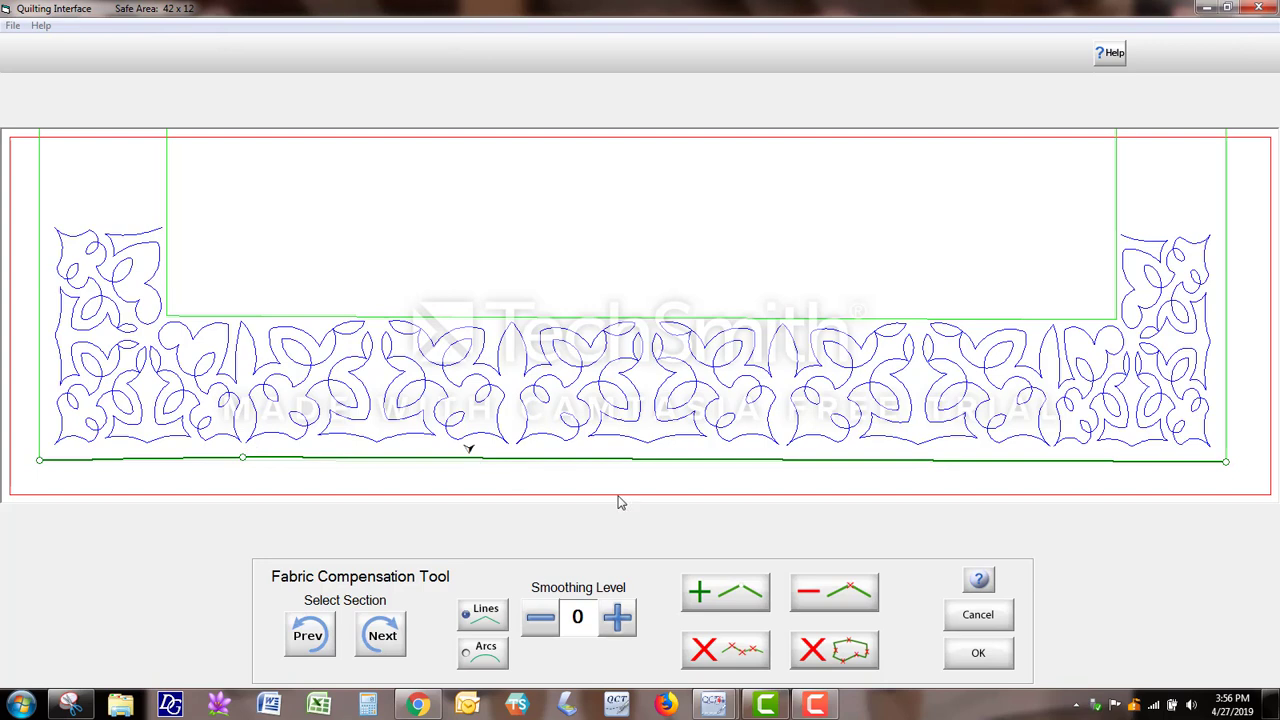
left_click(838, 462)
left_click(748, 598)
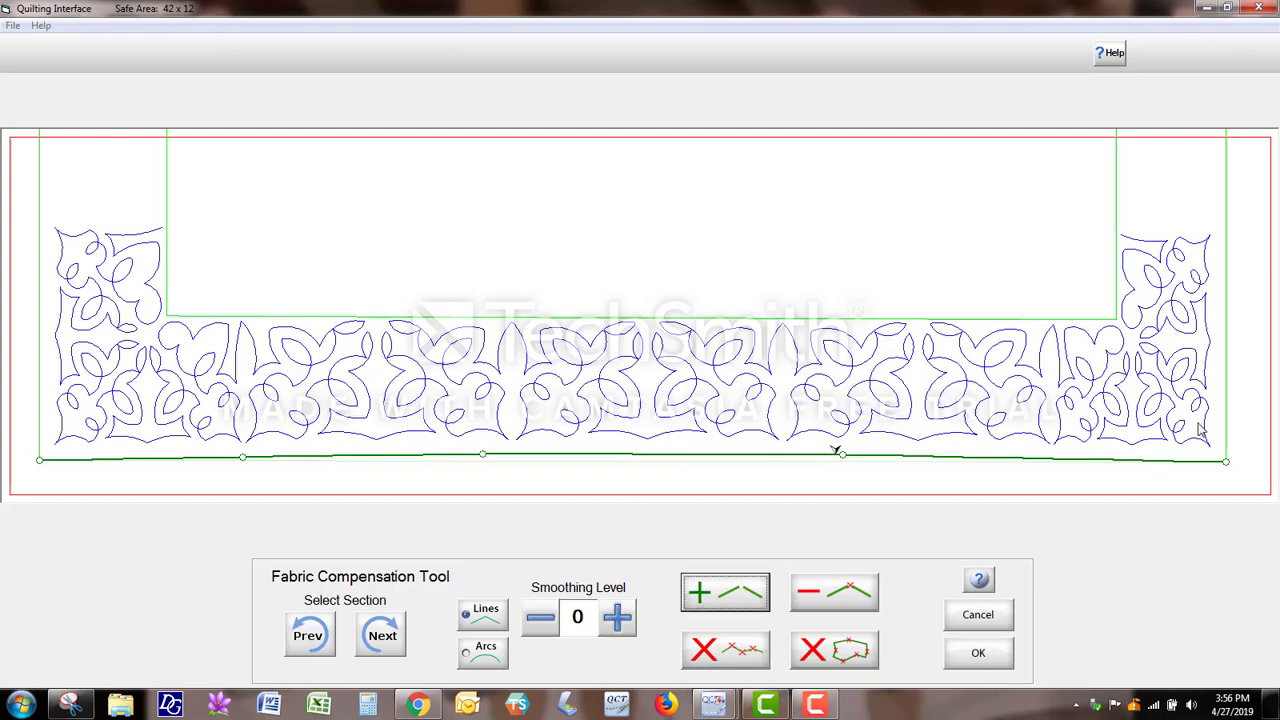
left_click(1136, 466)
left_click(733, 595)
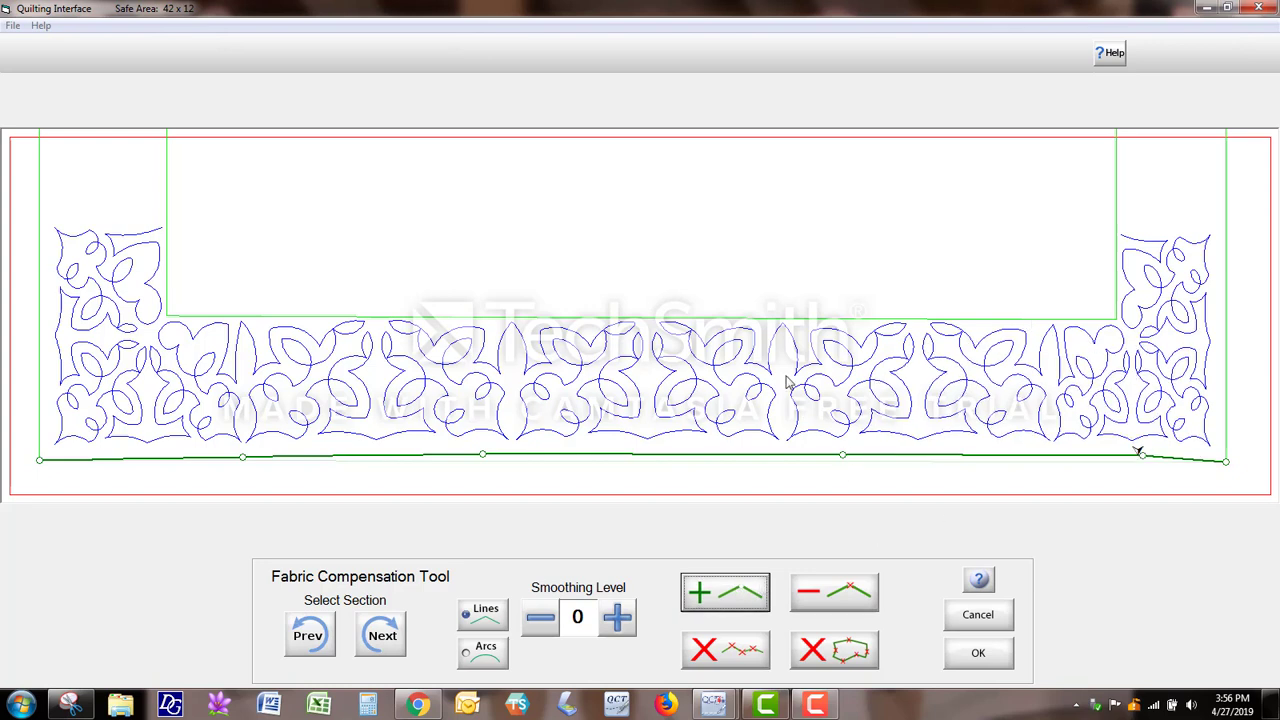
Advance to the border's inner top edge and add three compensation points along it.
left_click(381, 633)
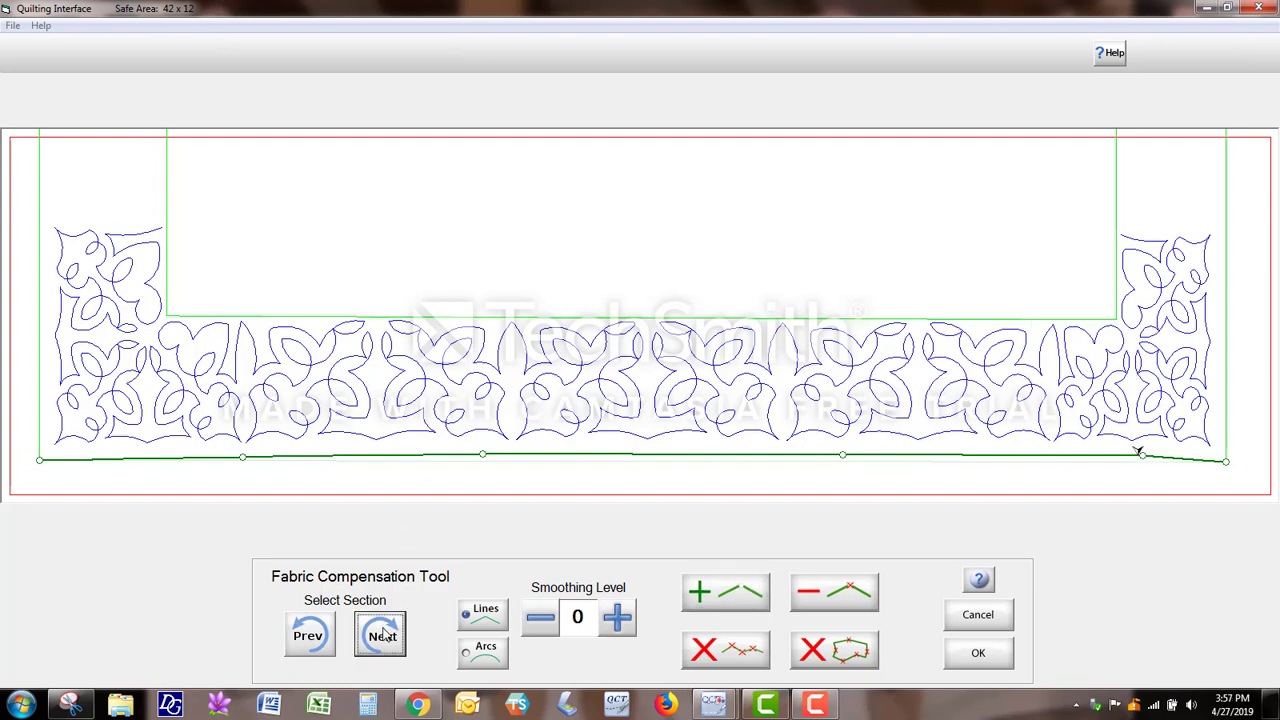
left_click(381, 633)
left_click(381, 633)
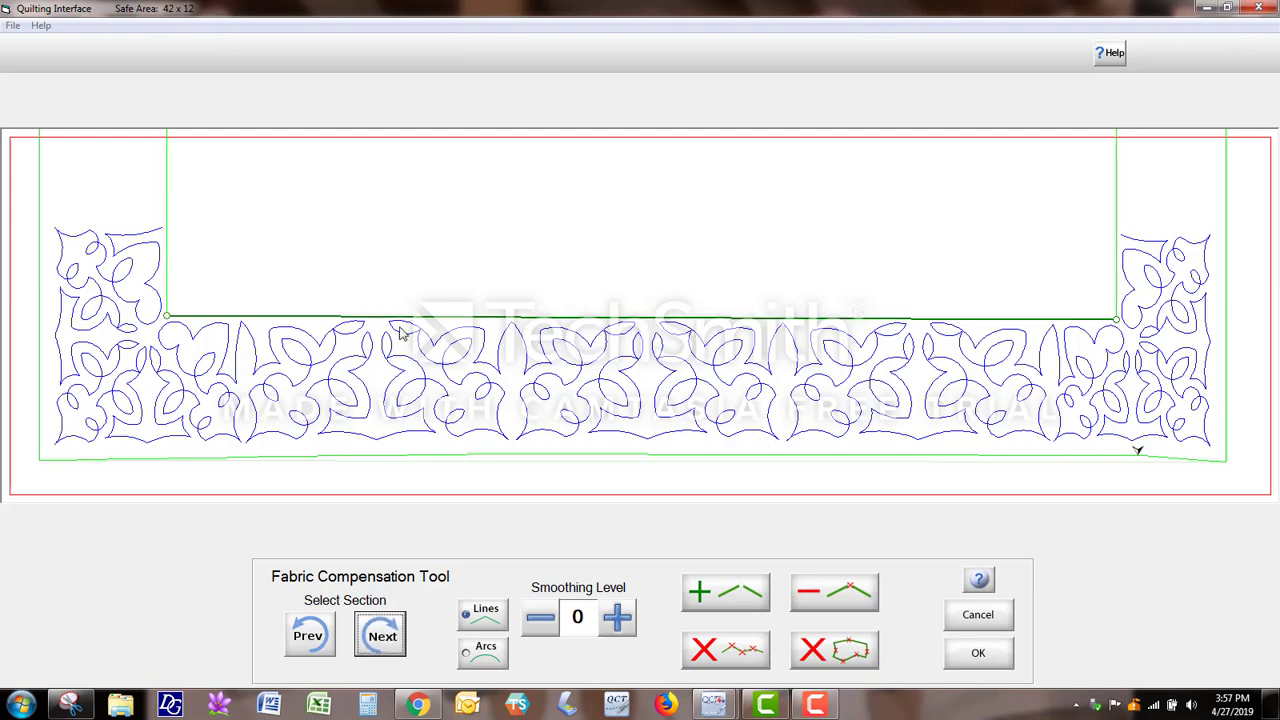
left_click(306, 318)
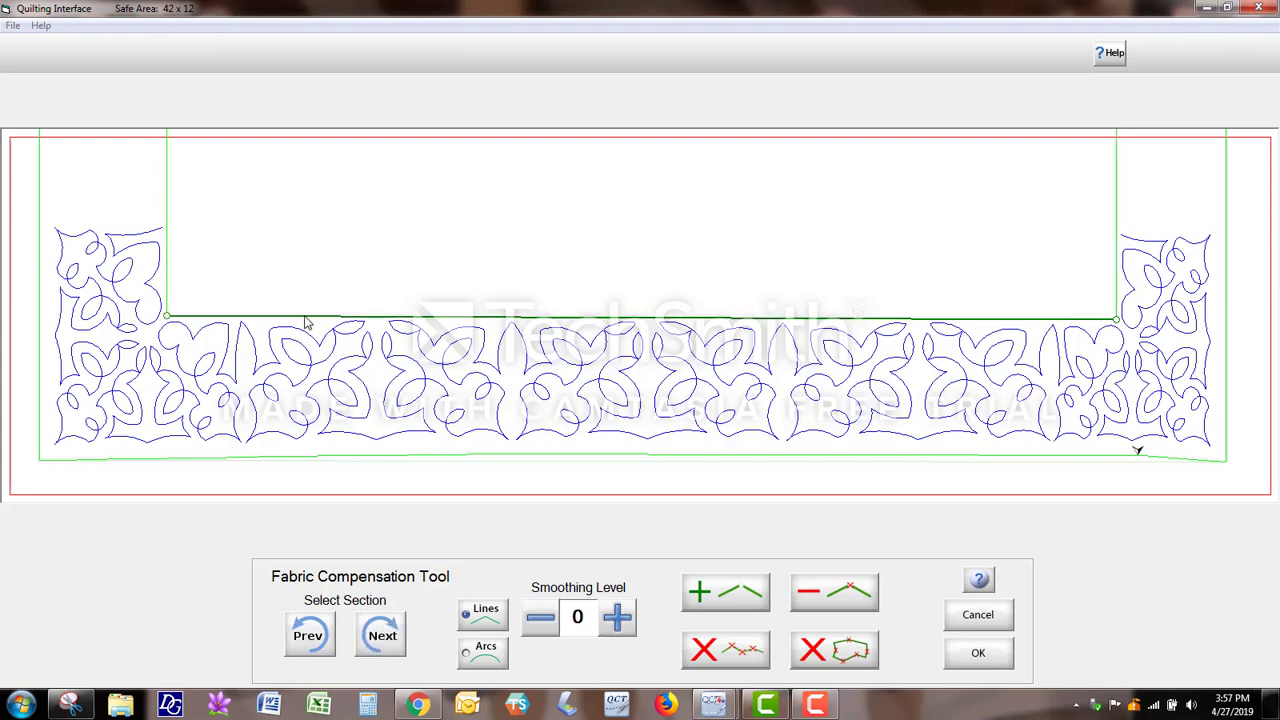
left_click(745, 604)
left_click(557, 318)
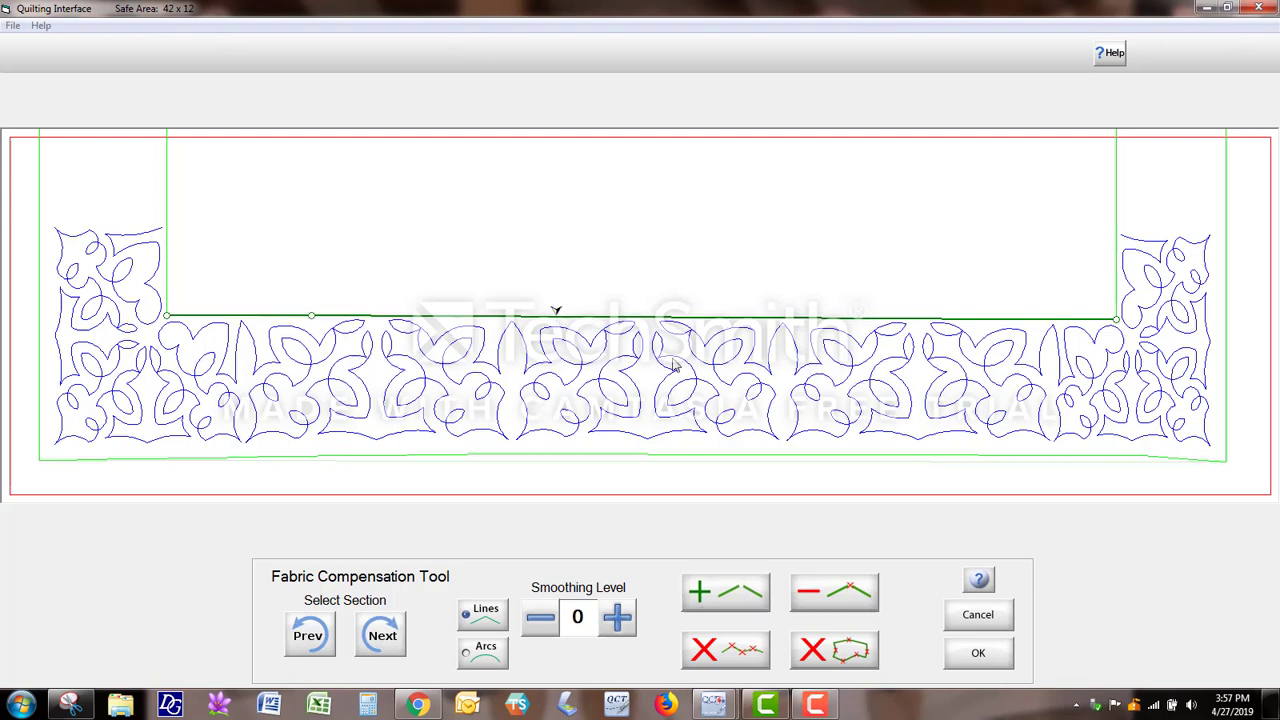
left_click(745, 594)
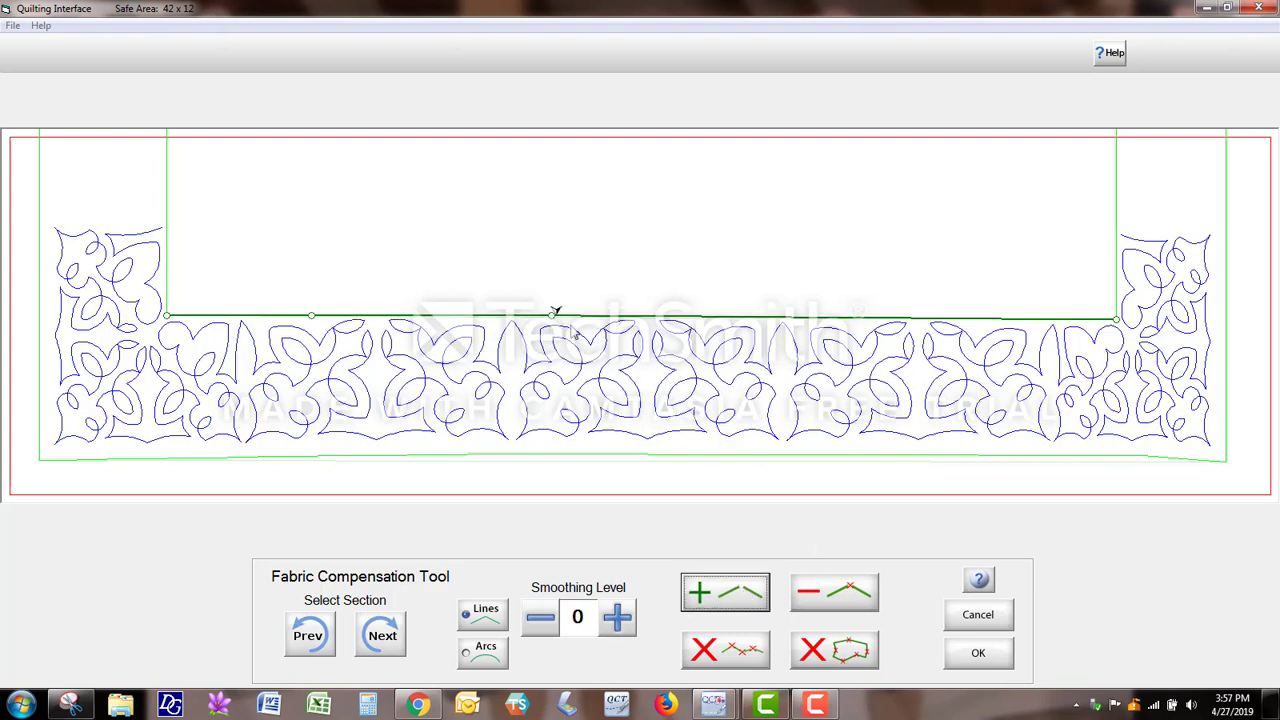
left_click(848, 600)
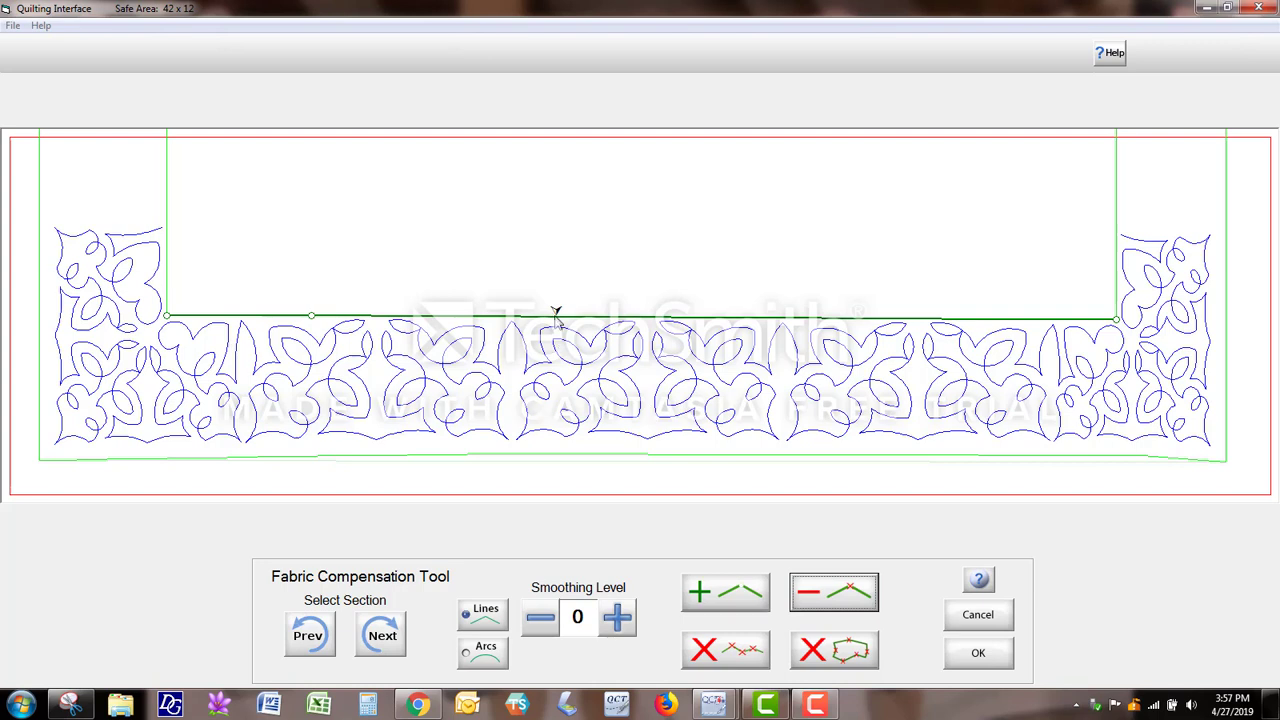
left_click(741, 600)
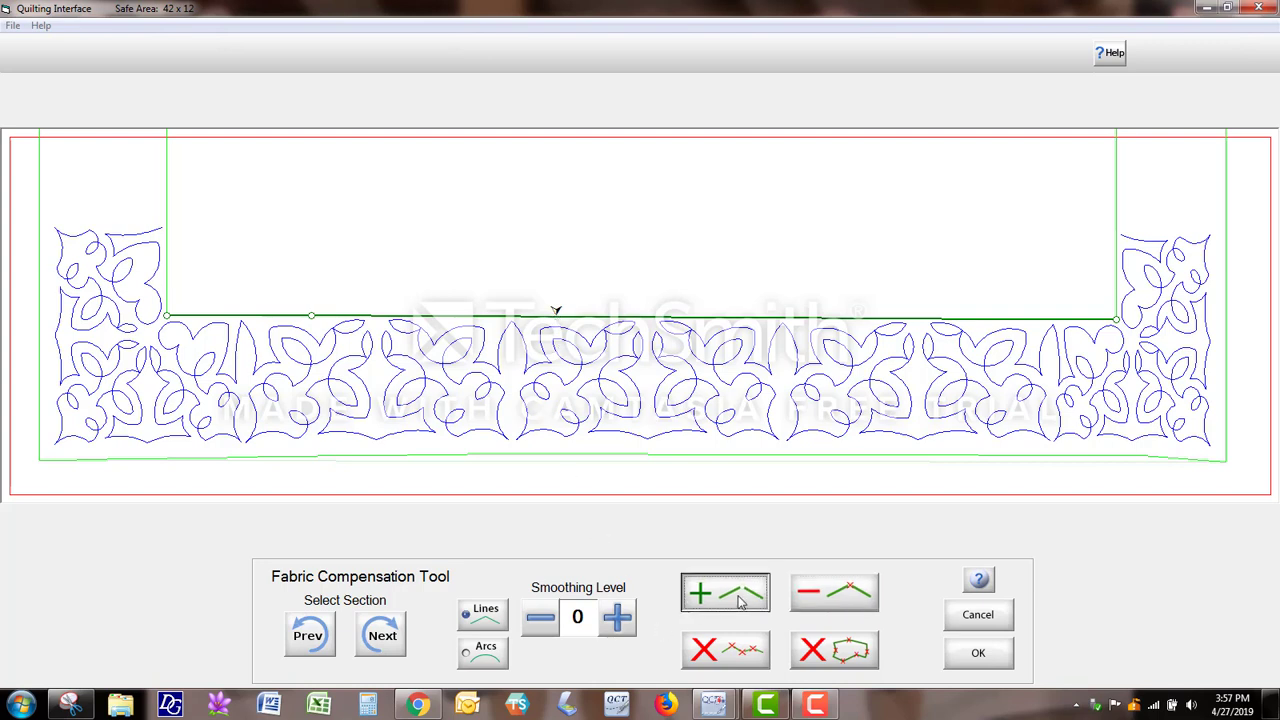
left_click(733, 319)
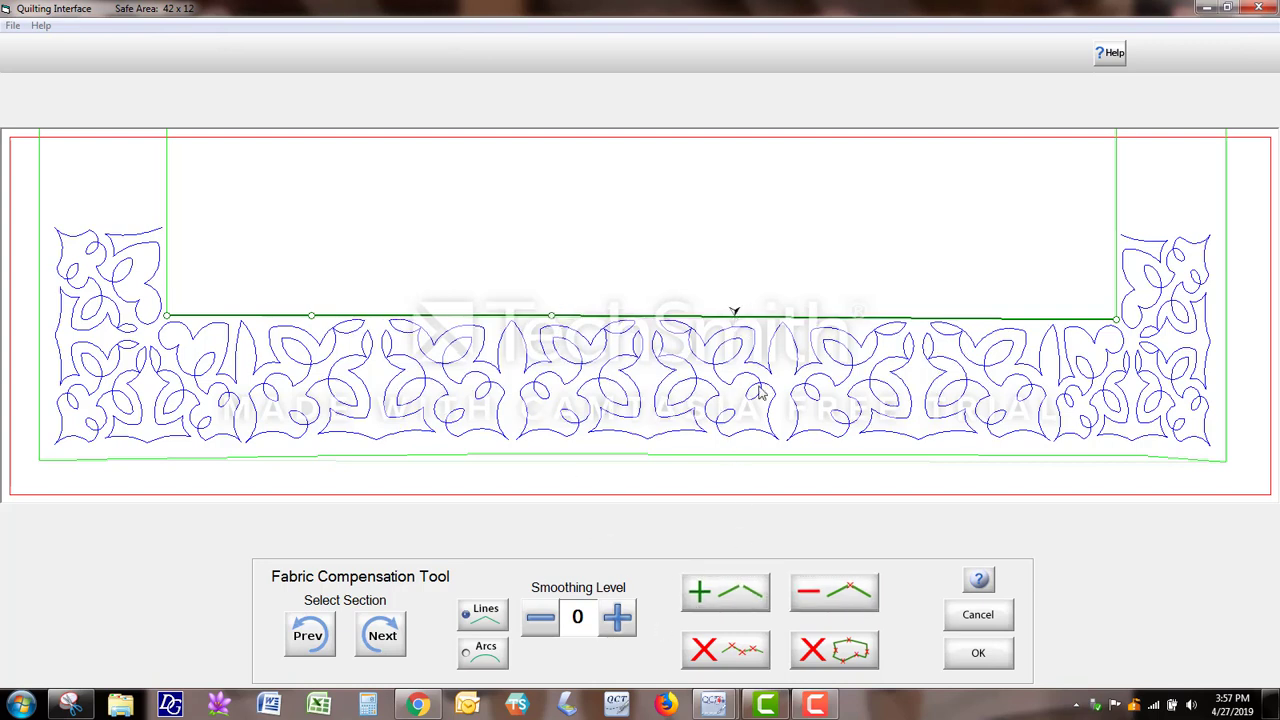
left_click(730, 598)
Set smoothing level 3 with straight Lines and apply the fabric compensation.
left_click(616, 618)
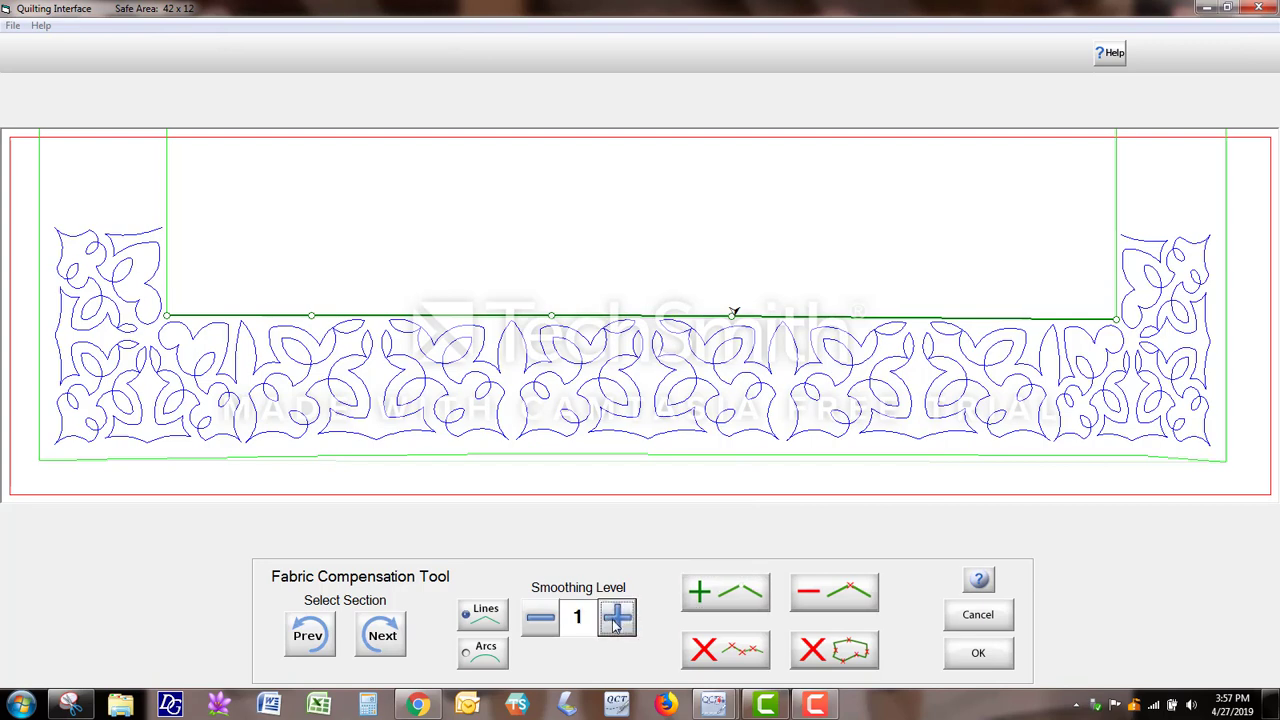
left_click(493, 657)
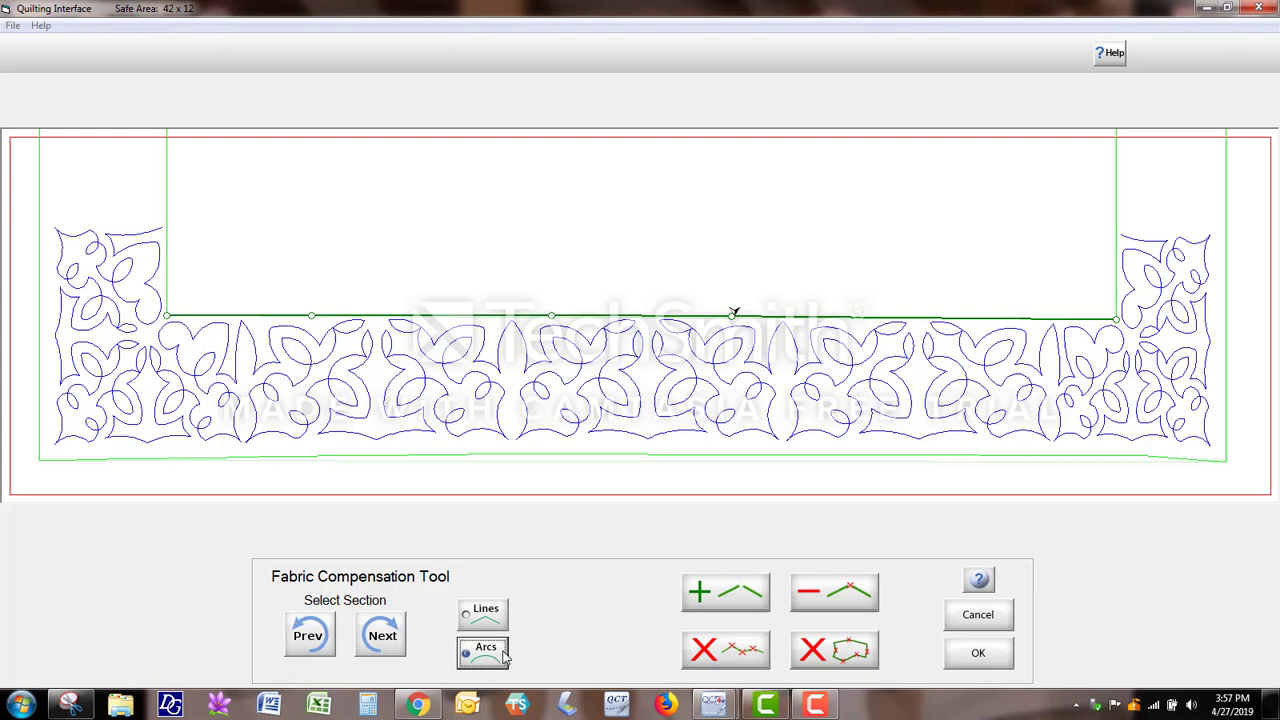
left_click(493, 620)
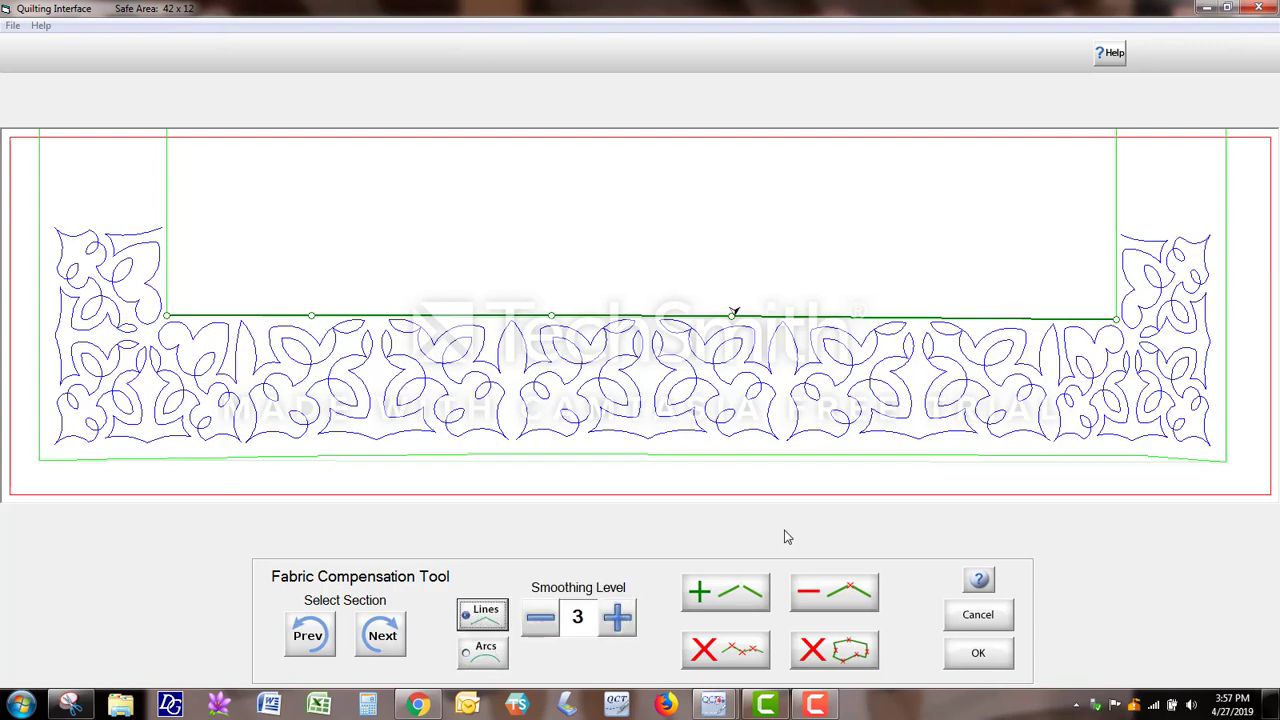
left_click(982, 658)
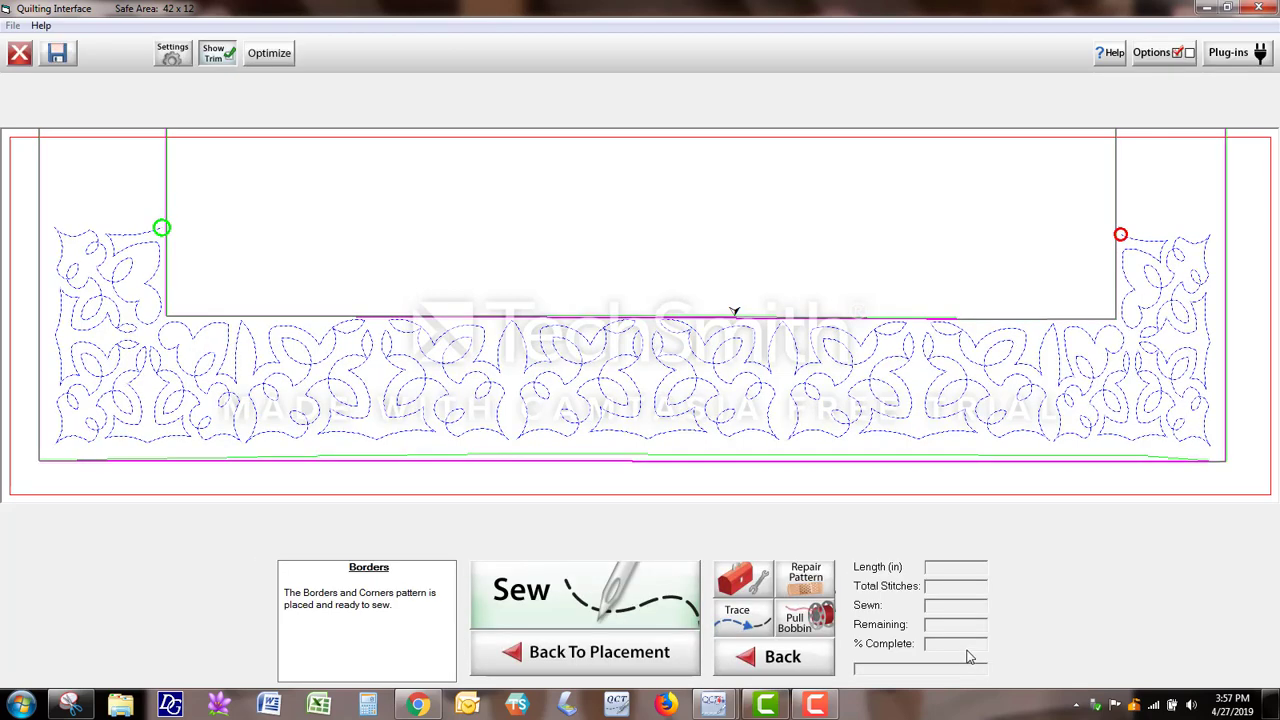
Pull up the bobbin, sew all 5265 stitches of the bottom border, and finish sewing.
left_click(793, 618)
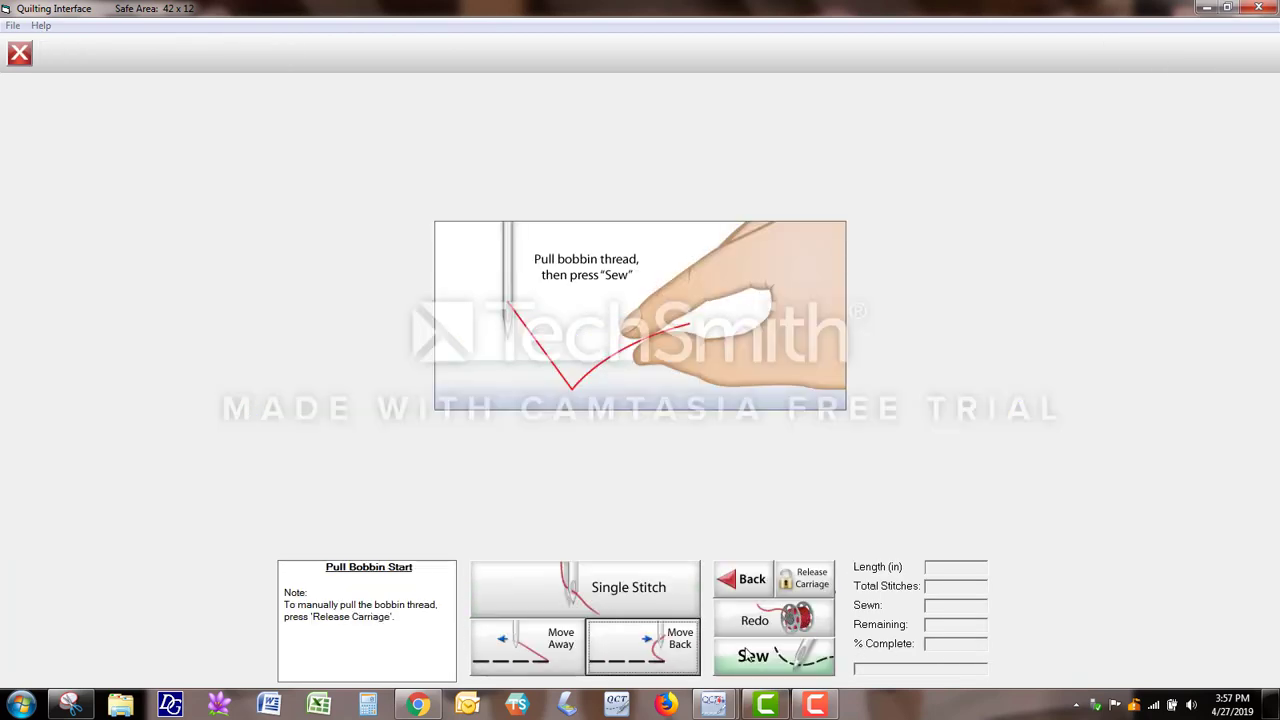
left_click(745, 654)
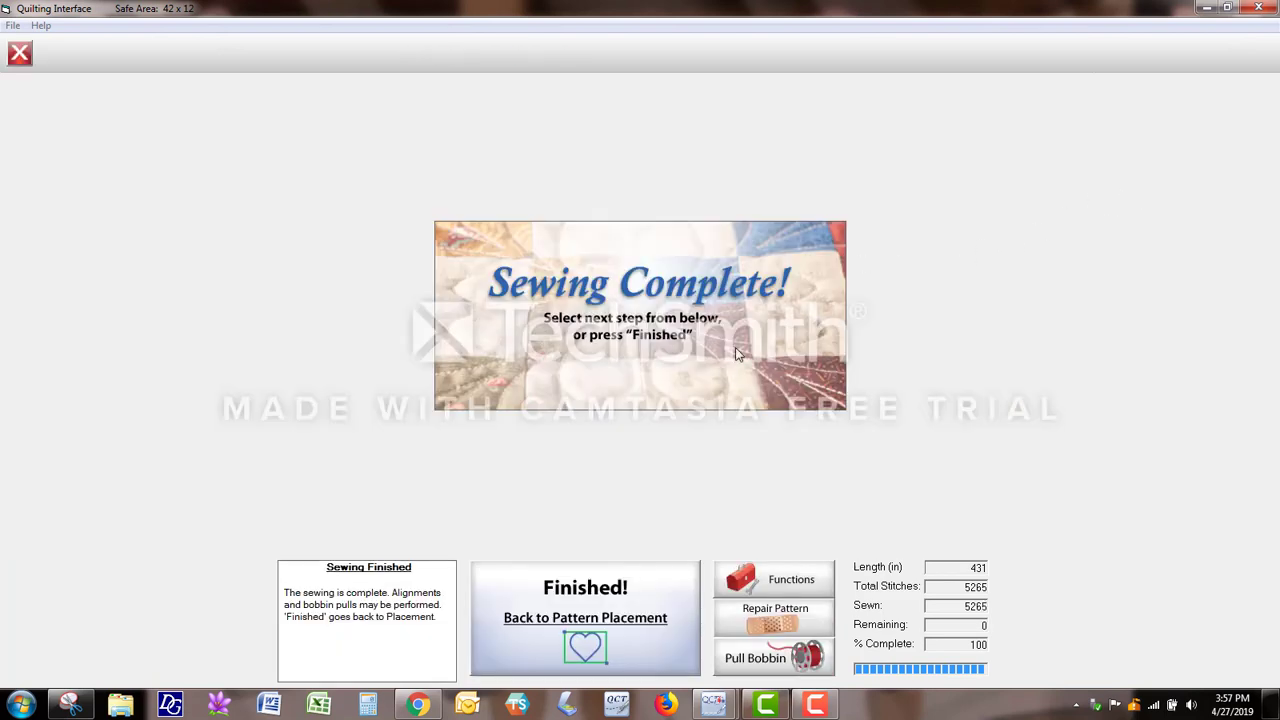
left_click(617, 617)
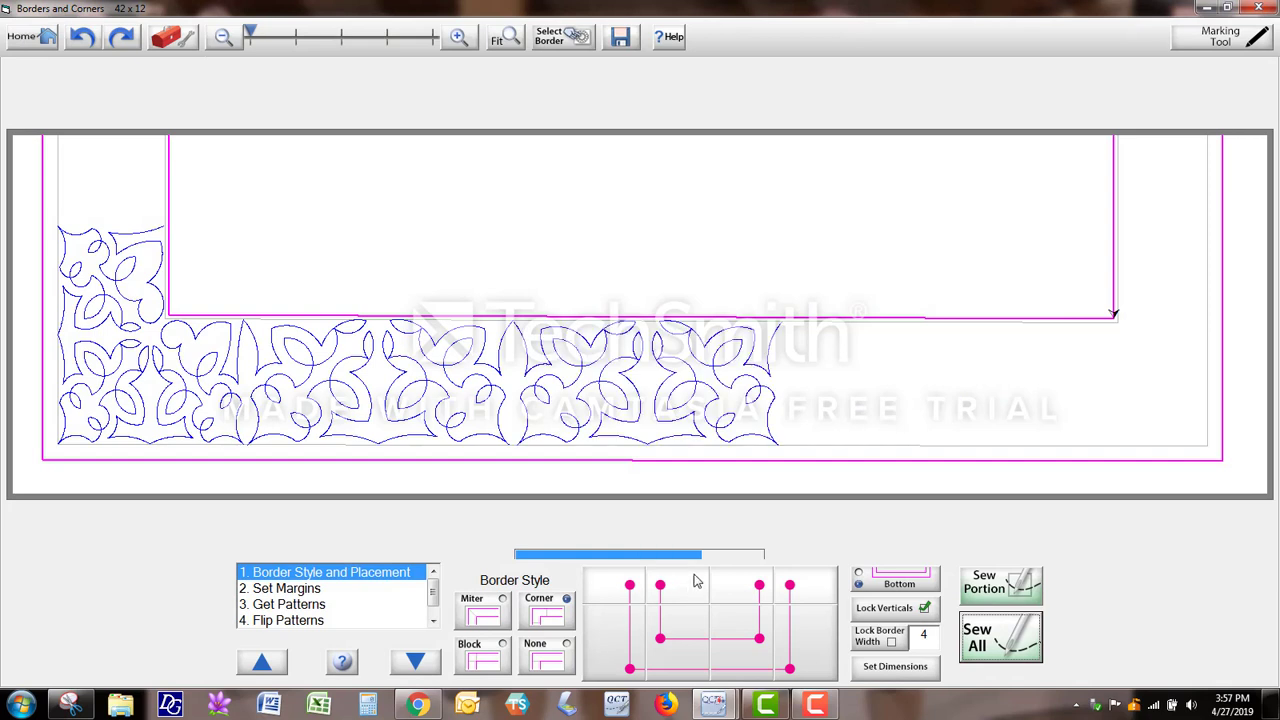